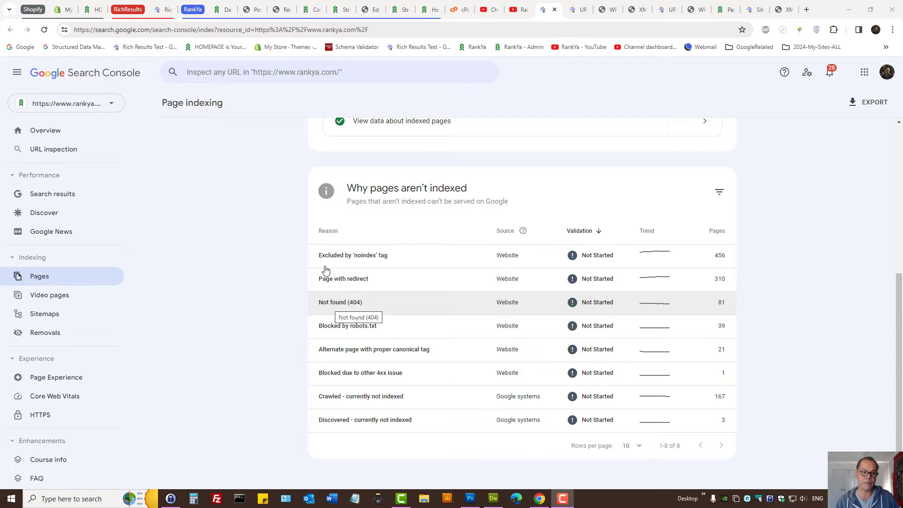
Review the Not found (404) example URLs, then bring up the Sitemaps report
{"action": "left_click", "coordinate": [333, 309]}
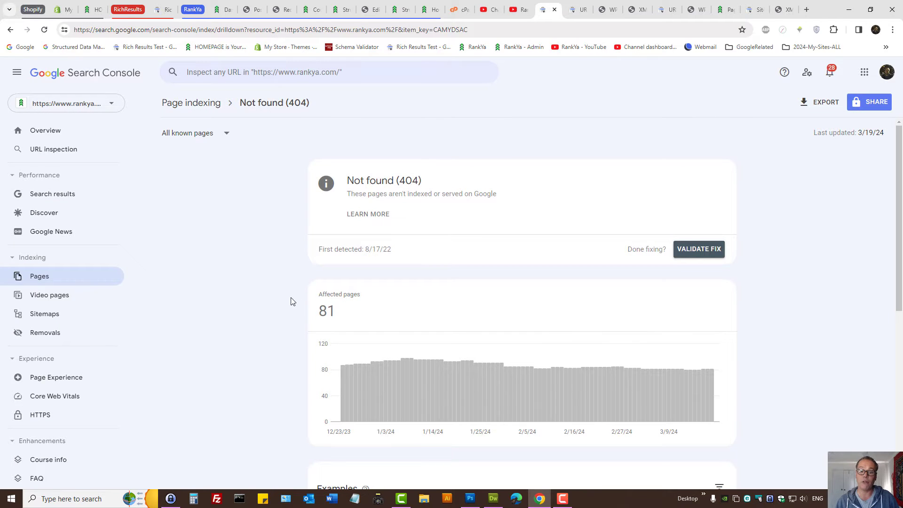
{"action": "scroll", "coordinate": [282, 300], "scroll_direction": "down", "scroll_amount": 3}
{"action": "scroll", "coordinate": [282, 300], "scroll_direction": "down", "scroll_amount": 3}
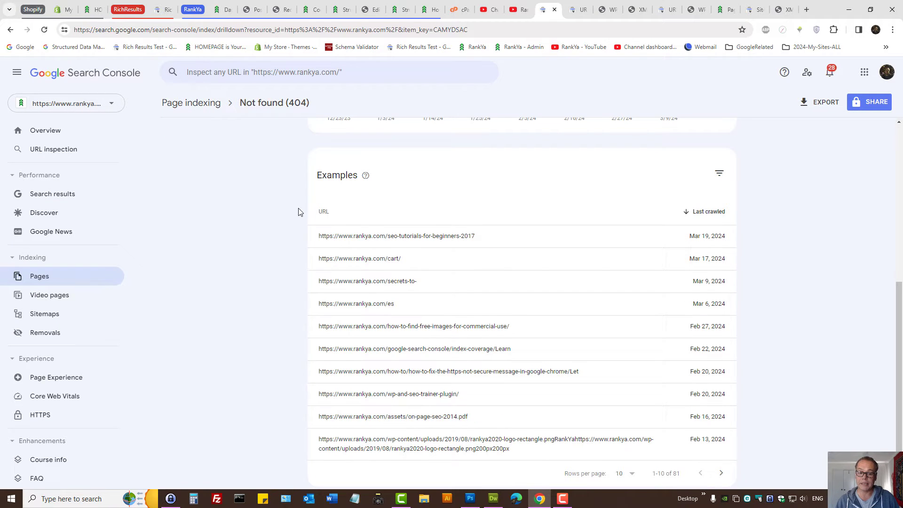
{"action": "mouse_move", "coordinate": [494, 236]}
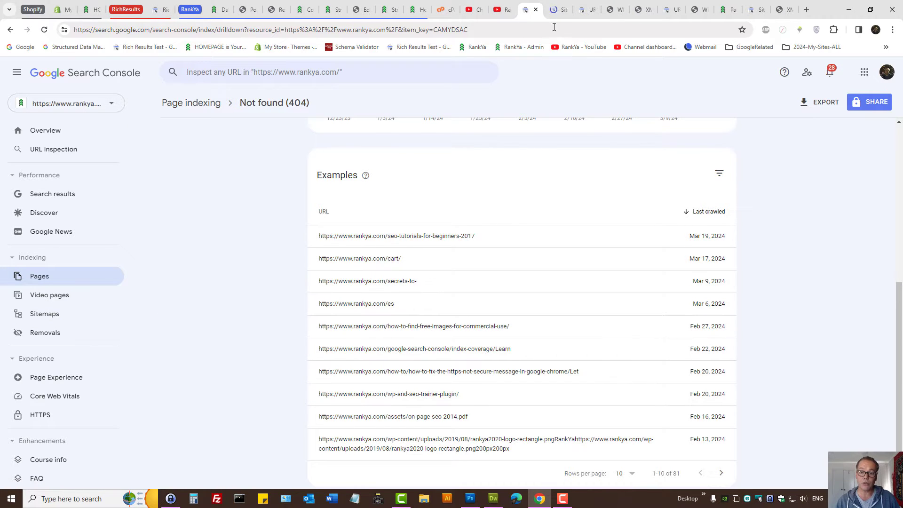
{"action": "key", "text": "ctrl+Tab"}
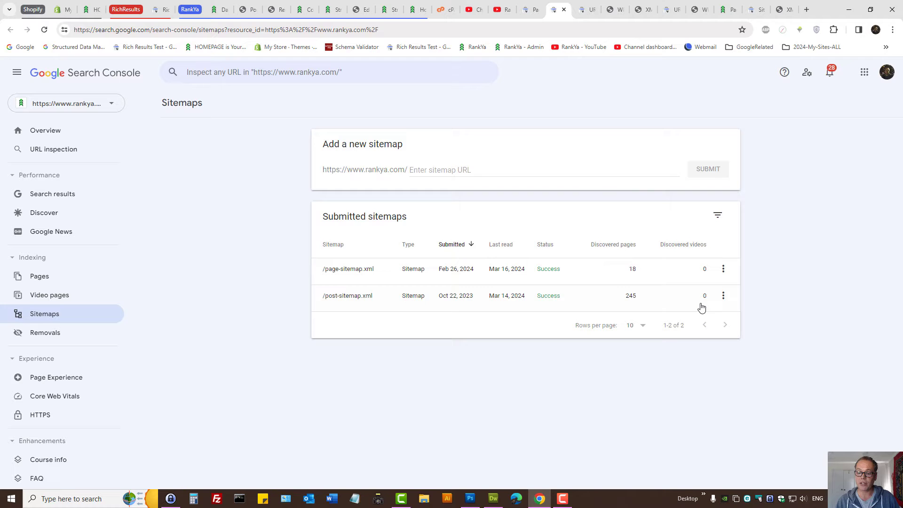
View the post-sitemap.xml file, check one of its tutorial pages, and close it
{"action": "left_click", "coordinate": [354, 296]}
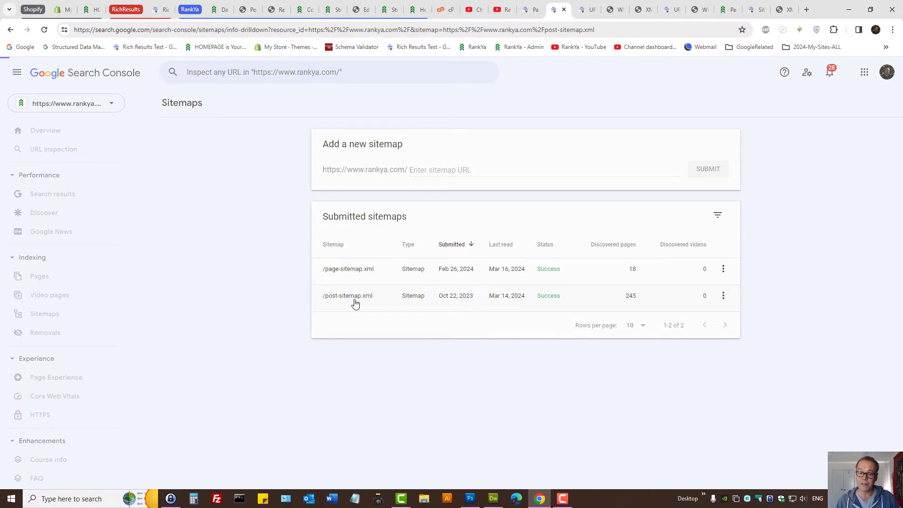
{"action": "left_click", "coordinate": [833, 102]}
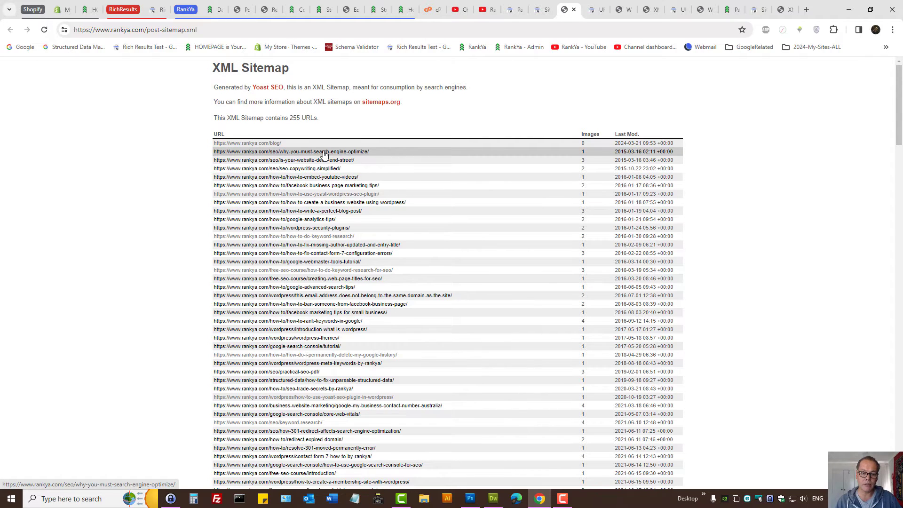
{"action": "left_click", "coordinate": [339, 347]}
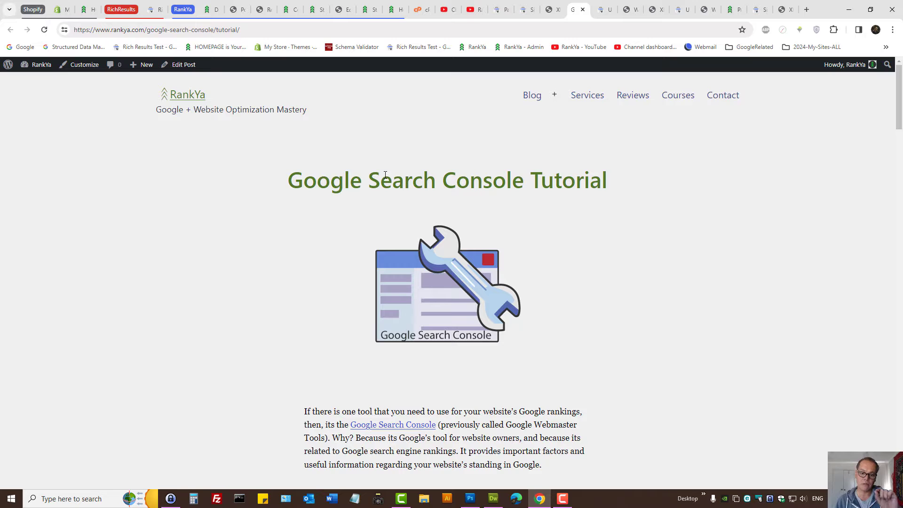
{"action": "left_click", "coordinate": [584, 9]}
Change the Not found (404) report filter from All known pages to All submitted pages
{"action": "left_click", "coordinate": [502, 9]}
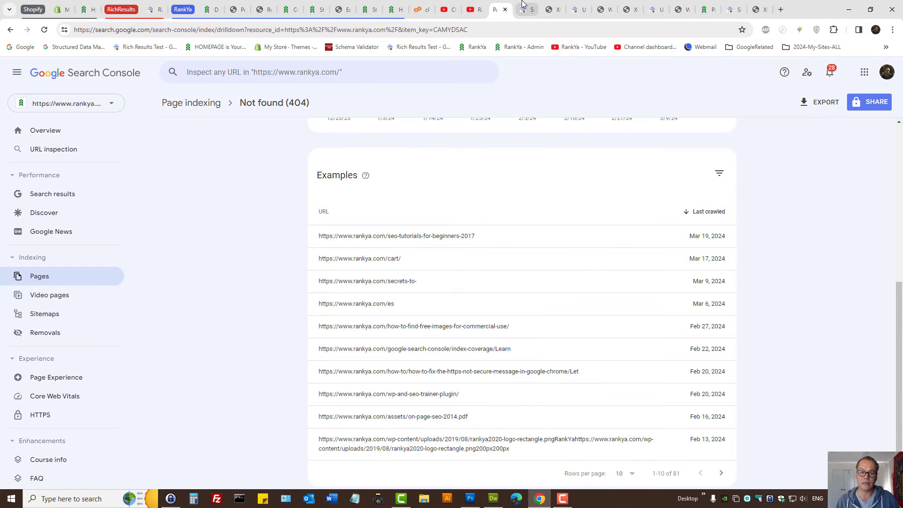
{"action": "left_click_drag", "start_coordinate": [235, 106], "coordinate": [306, 107]}
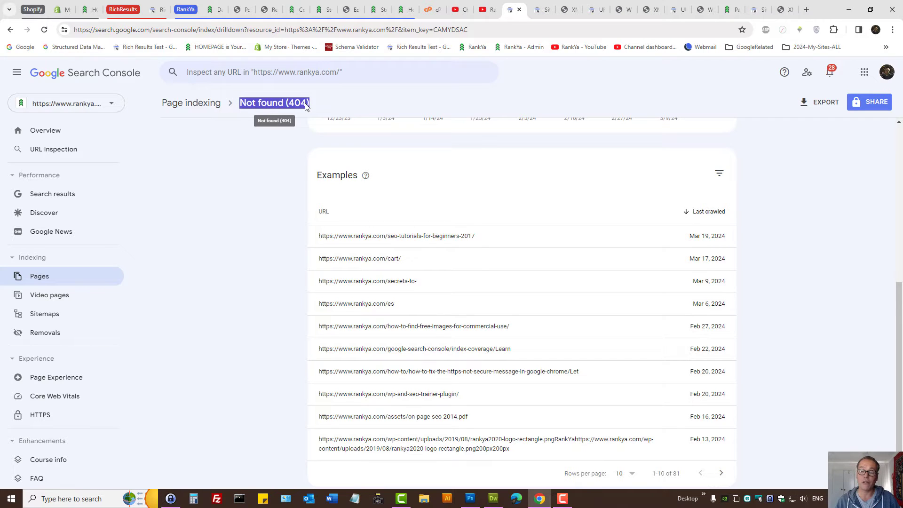
{"action": "left_click", "coordinate": [249, 236]}
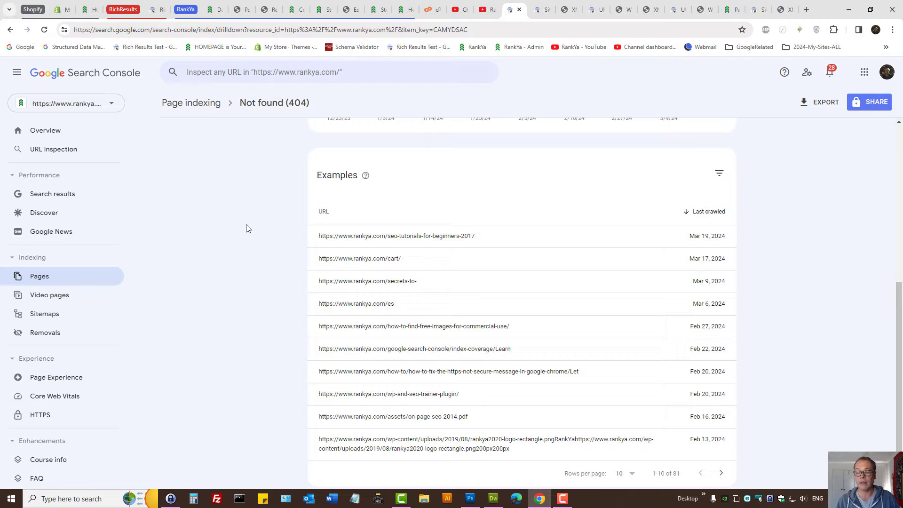
{"action": "scroll", "coordinate": [245, 225], "scroll_direction": "up", "scroll_amount": 5}
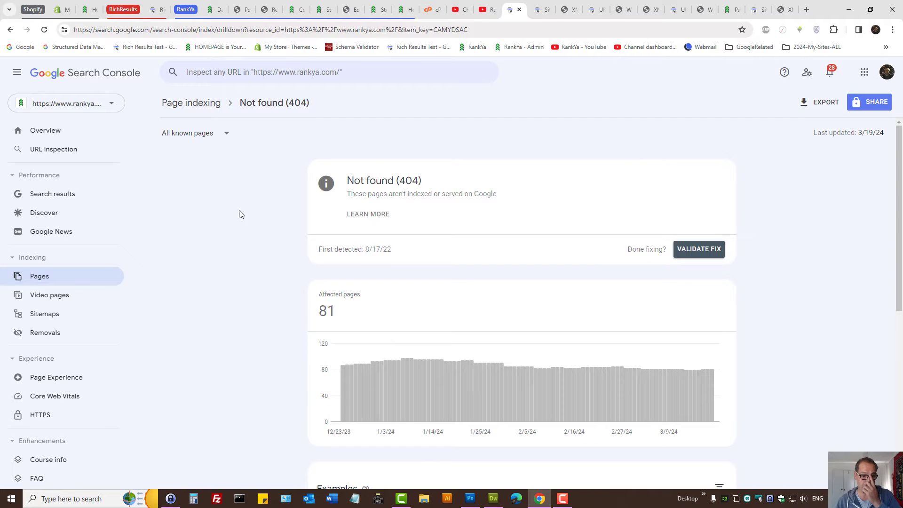
{"action": "left_click", "coordinate": [207, 134]}
{"action": "left_click", "coordinate": [201, 160]}
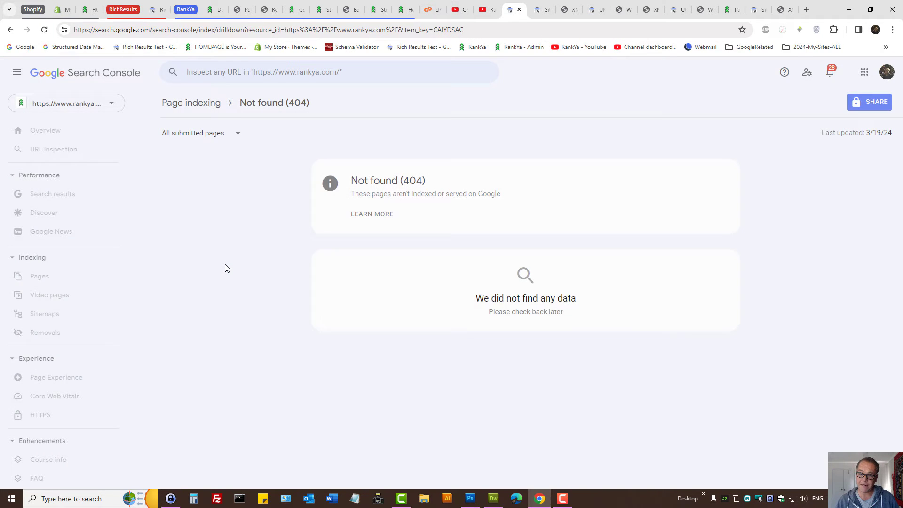
{"action": "left_click_drag", "start_coordinate": [352, 181], "coordinate": [454, 183]}
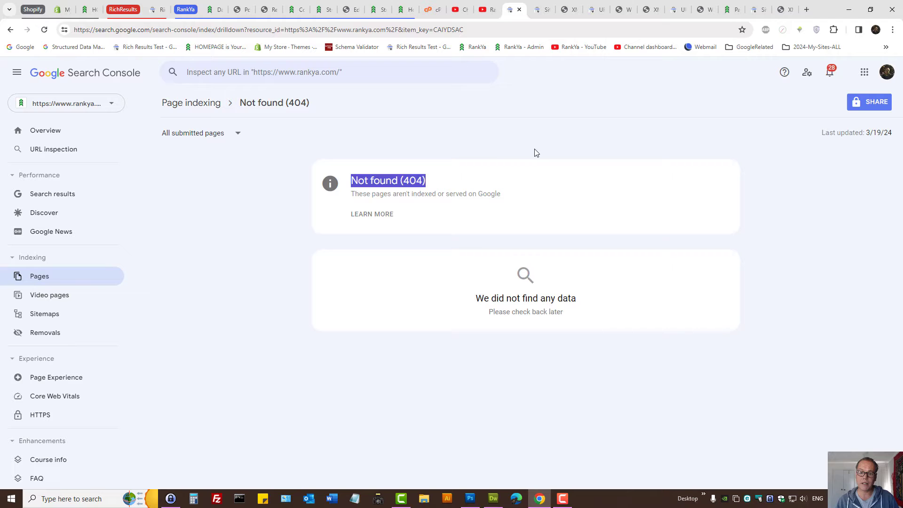
Open the Google My Business Contact Number Australia post from the post sitemap in a new tab
{"action": "left_click", "coordinate": [565, 10]}
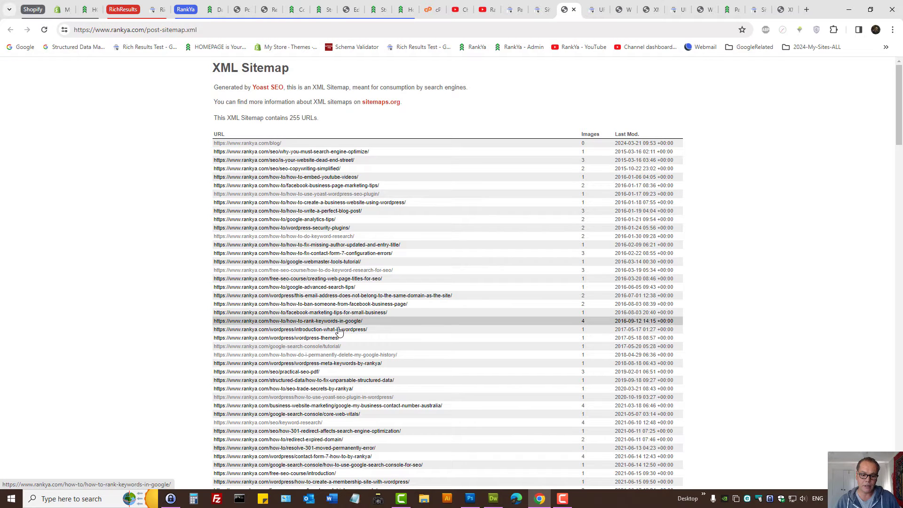
{"action": "left_click_drag", "start_coordinate": [289, 330], "coordinate": [556, 333]}
{"action": "scroll", "coordinate": [452, 339], "scroll_direction": "down", "scroll_amount": 2}
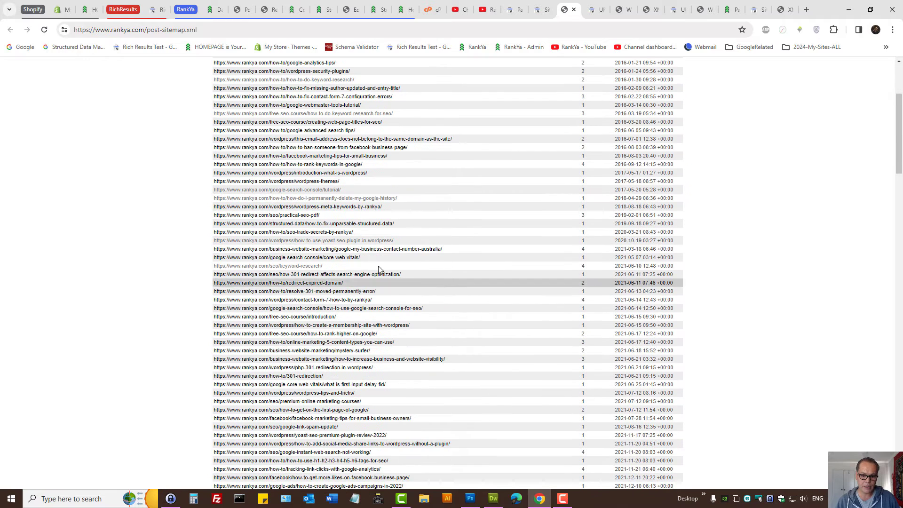
{"action": "left_click_drag", "start_coordinate": [571, 49], "coordinate": [575, 9]}
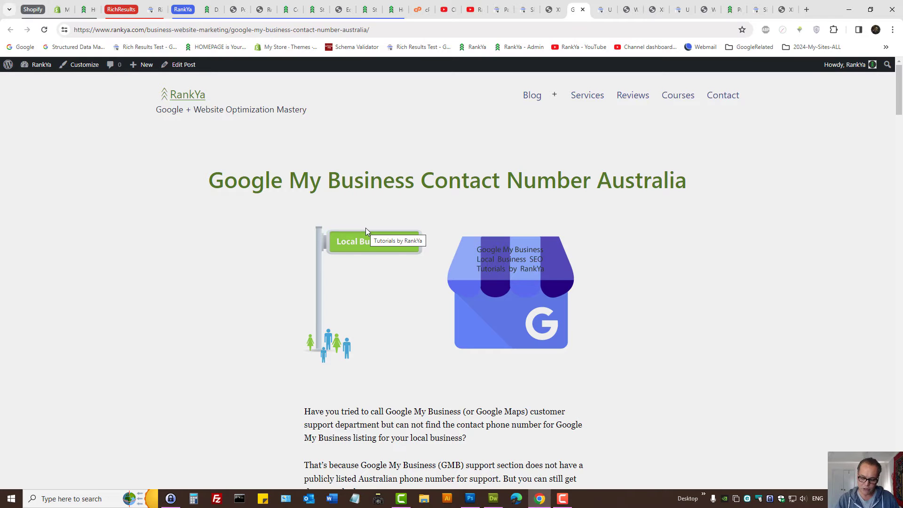
Confirm in DevTools Network headers that the page returns 200 OK, then close DevTools
{"action": "key", "text": "F12"}
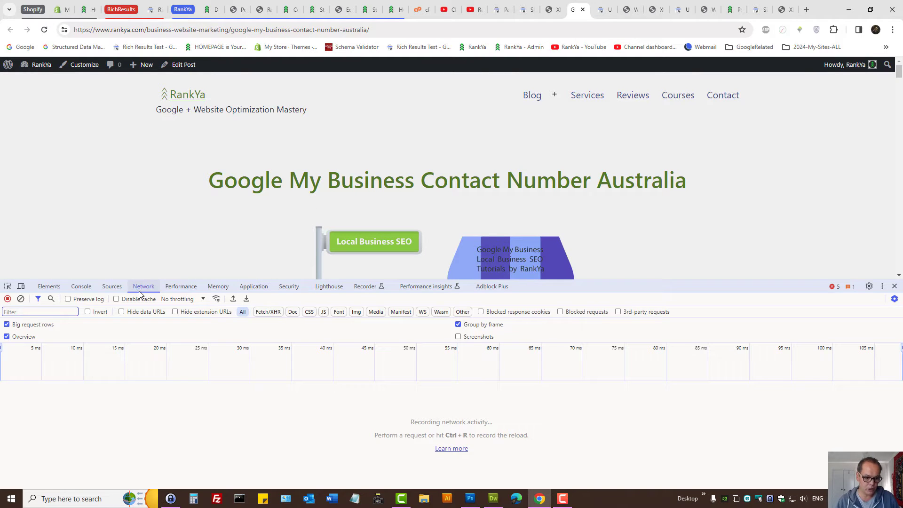
{"action": "left_click_drag", "start_coordinate": [557, 281], "coordinate": [557, 213]}
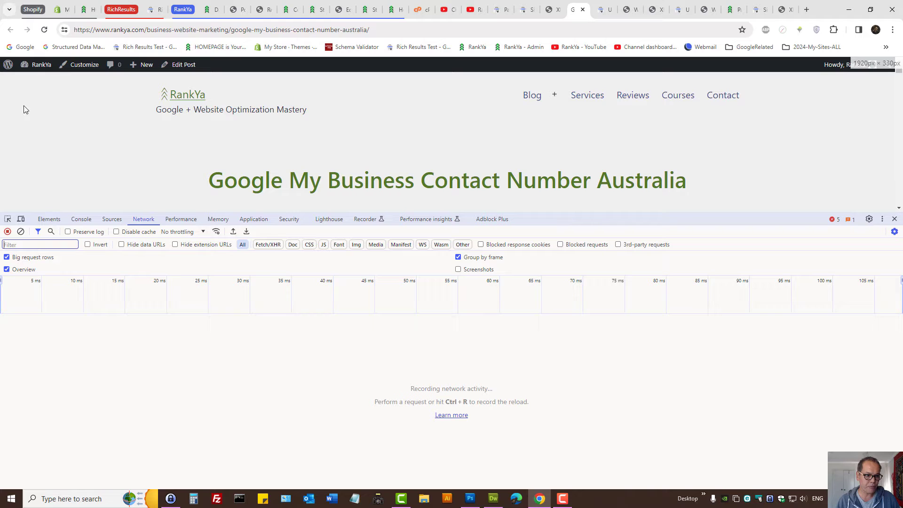
{"action": "left_click", "coordinate": [44, 30]}
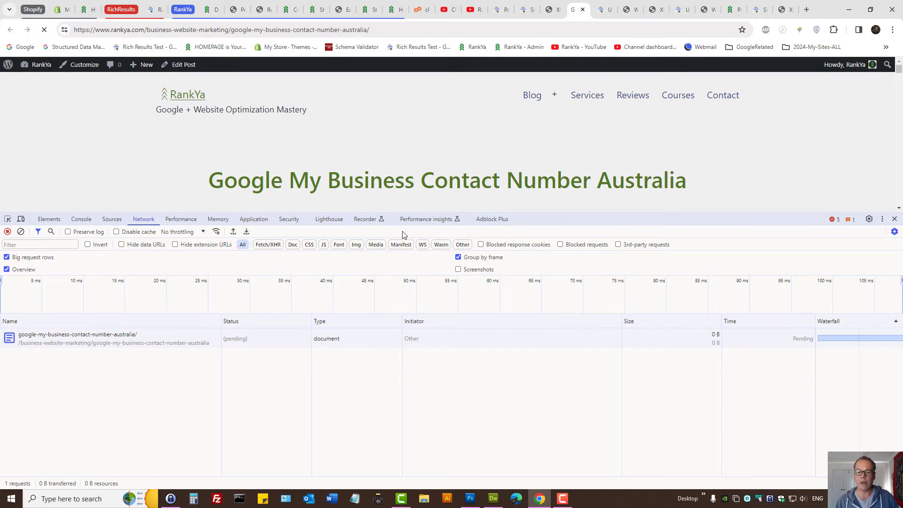
{"action": "left_click", "coordinate": [37, 341]}
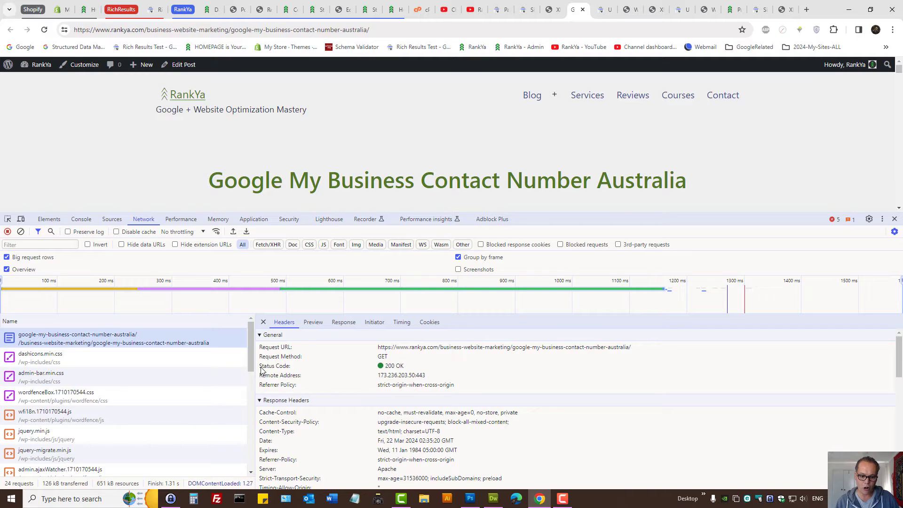
{"action": "left_click_drag", "start_coordinate": [260, 366], "coordinate": [411, 367]}
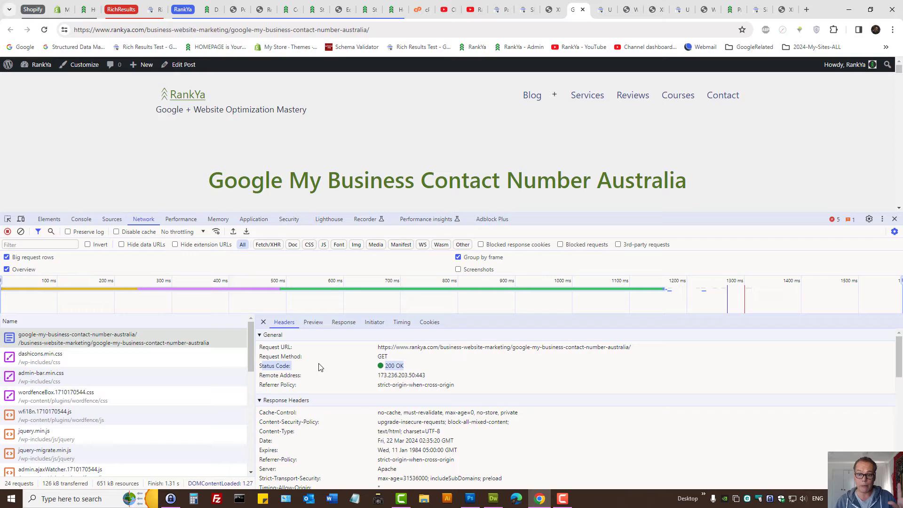
{"action": "left_click", "coordinate": [895, 221]}
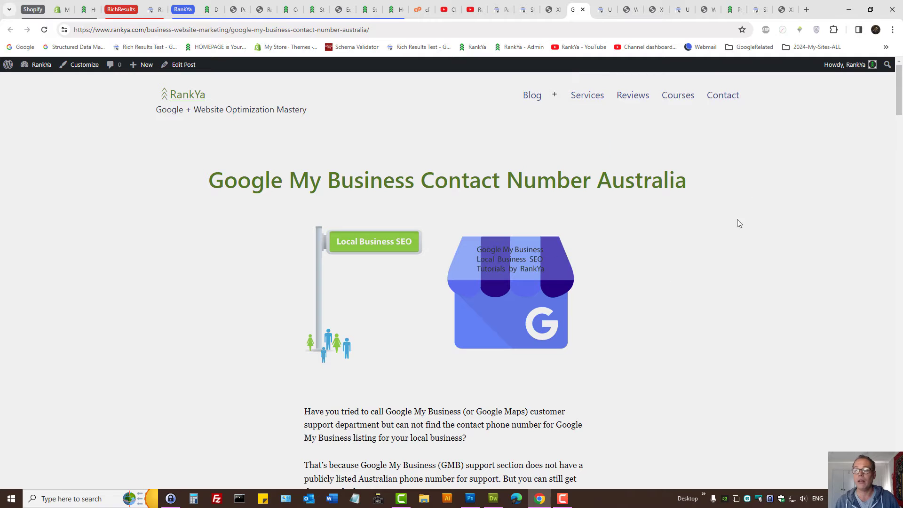
Check the Redirection plugin's 76 redirects in WordPress, then return to the 404 report
{"action": "left_click", "coordinate": [344, 9]}
{"action": "mouse_move", "coordinate": [24, 301]}
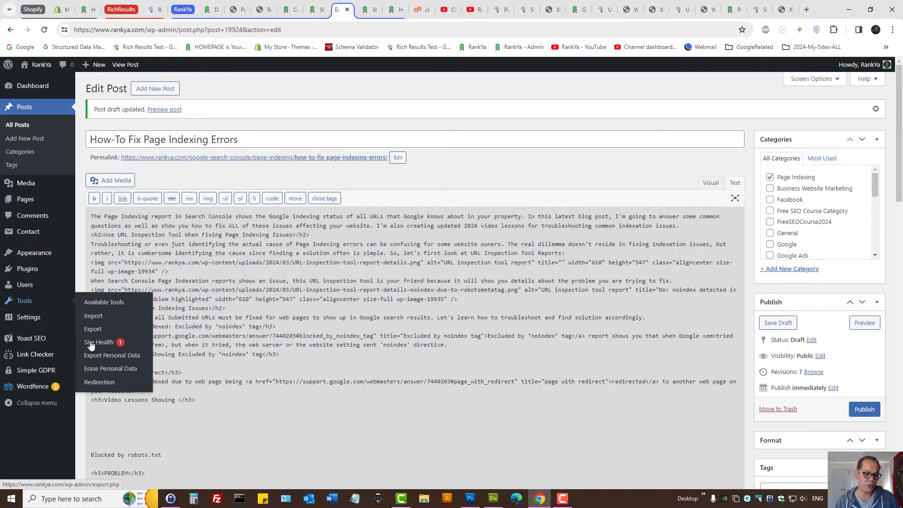
{"action": "left_click", "coordinate": [99, 382]}
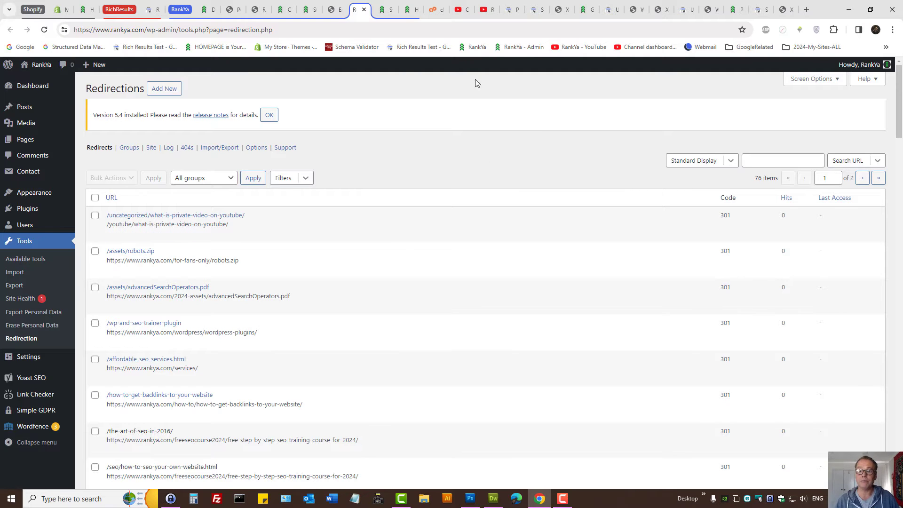
{"action": "left_click", "coordinate": [512, 9]}
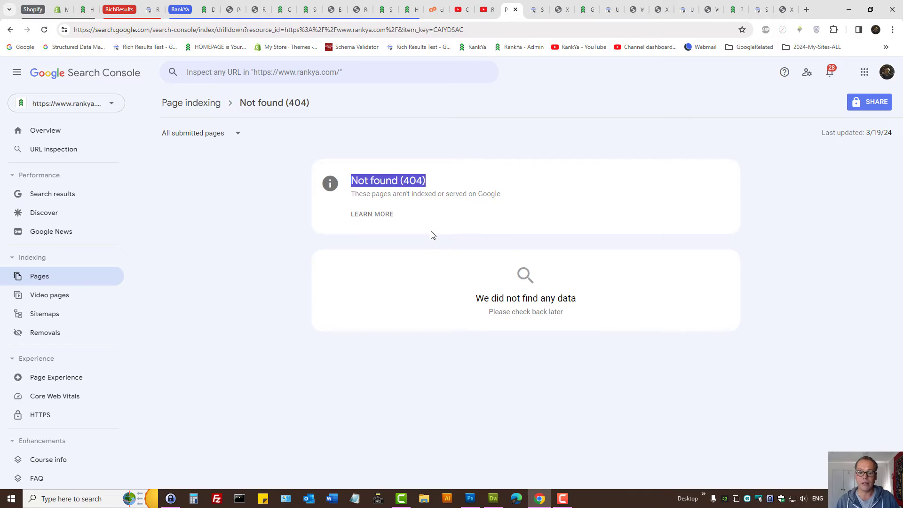
Set the 404 report back to All known pages, showing 81 affected pages
{"action": "left_click", "coordinate": [200, 134]}
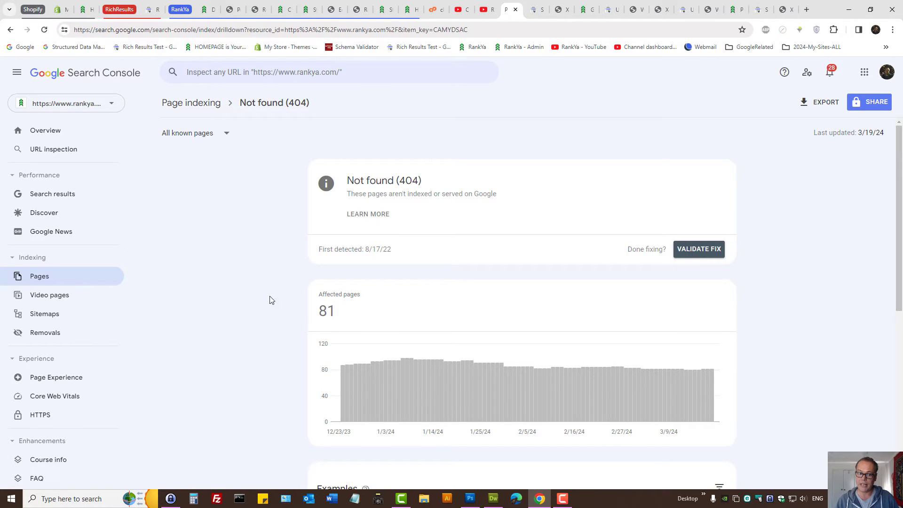
{"action": "left_click_drag", "start_coordinate": [239, 105], "coordinate": [335, 107]}
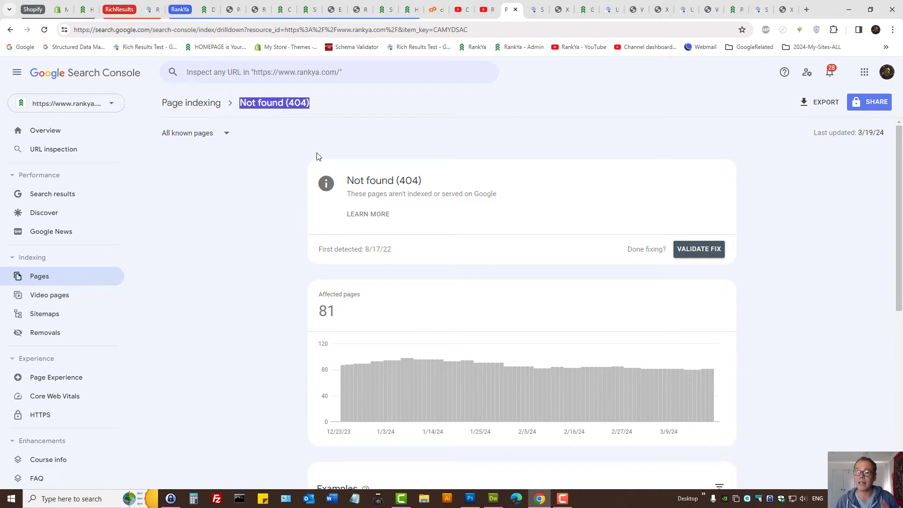
{"action": "scroll", "coordinate": [267, 184], "scroll_direction": "down", "scroll_amount": 5}
{"action": "scroll", "coordinate": [267, 184], "scroll_direction": "down", "scroll_amount": 5}
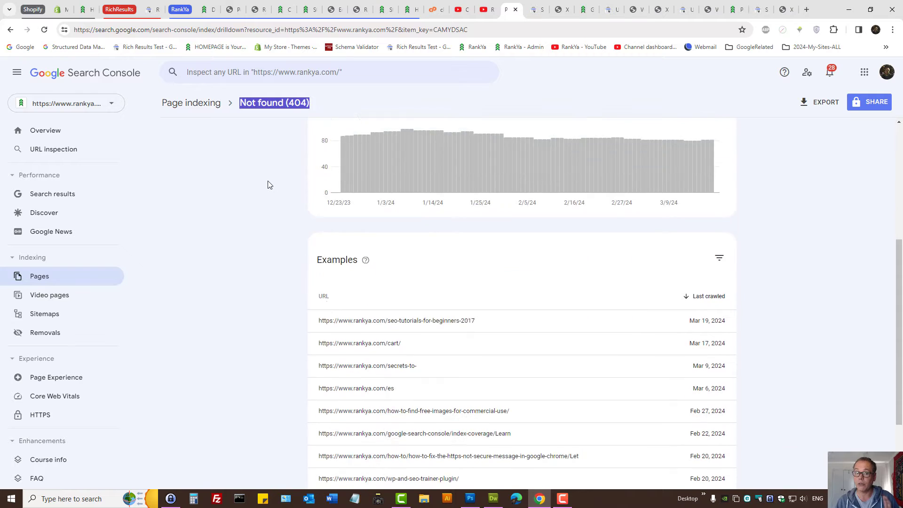
{"action": "scroll", "coordinate": [267, 183], "scroll_direction": "up", "scroll_amount": 10}
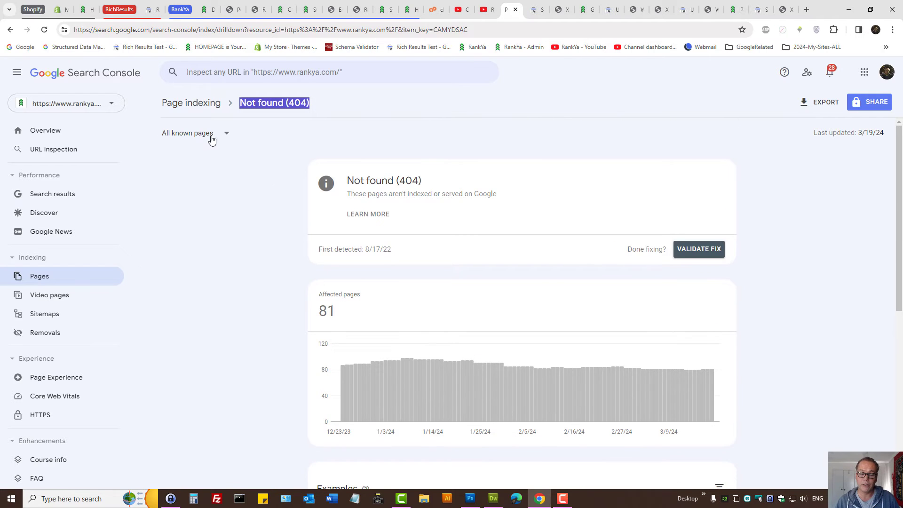
{"action": "scroll", "coordinate": [251, 268], "scroll_direction": "down", "scroll_amount": 4}
{"action": "scroll", "coordinate": [250, 269], "scroll_direction": "down", "scroll_amount": 4}
{"action": "scroll", "coordinate": [250, 269], "scroll_direction": "down", "scroll_amount": 2}
{"action": "scroll", "coordinate": [250, 219], "scroll_direction": "down", "scroll_amount": 2}
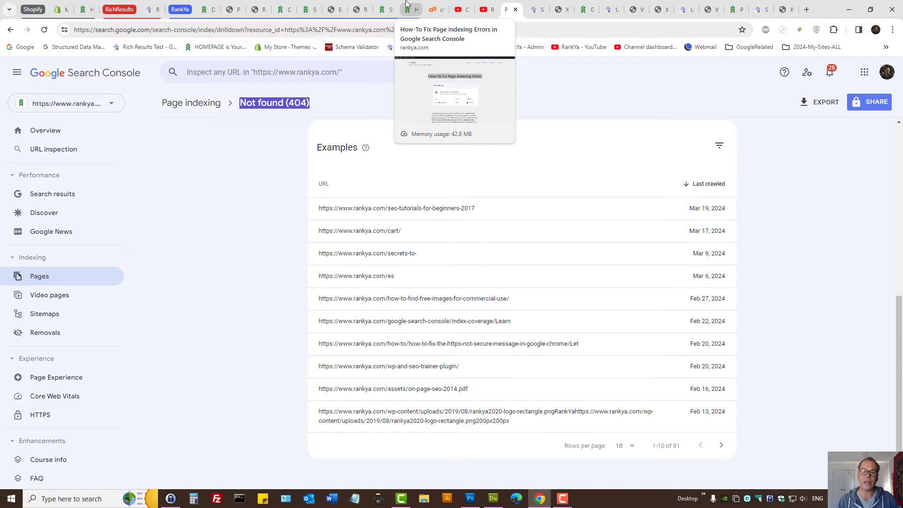
{"action": "left_click", "coordinate": [387, 9]}
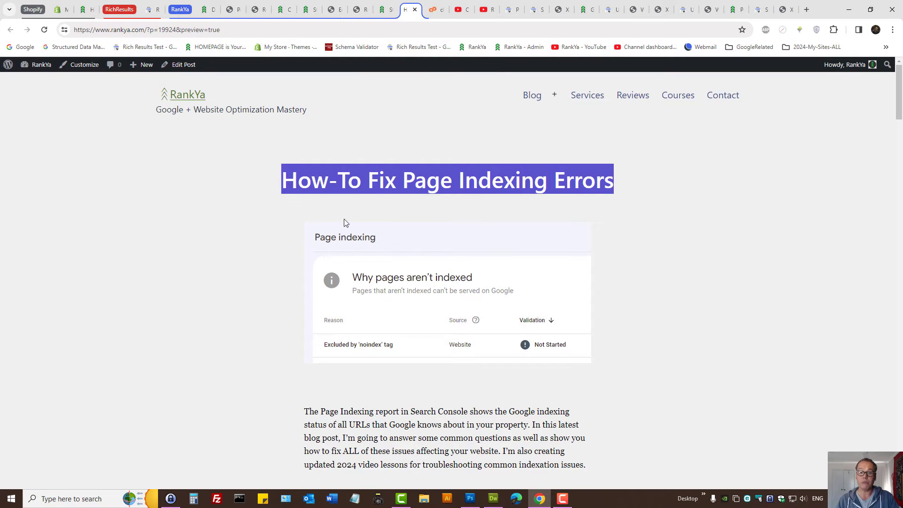
{"action": "scroll", "coordinate": [228, 278], "scroll_direction": "down", "scroll_amount": 15}
{"action": "scroll", "coordinate": [218, 309], "scroll_direction": "down", "scroll_amount": 10}
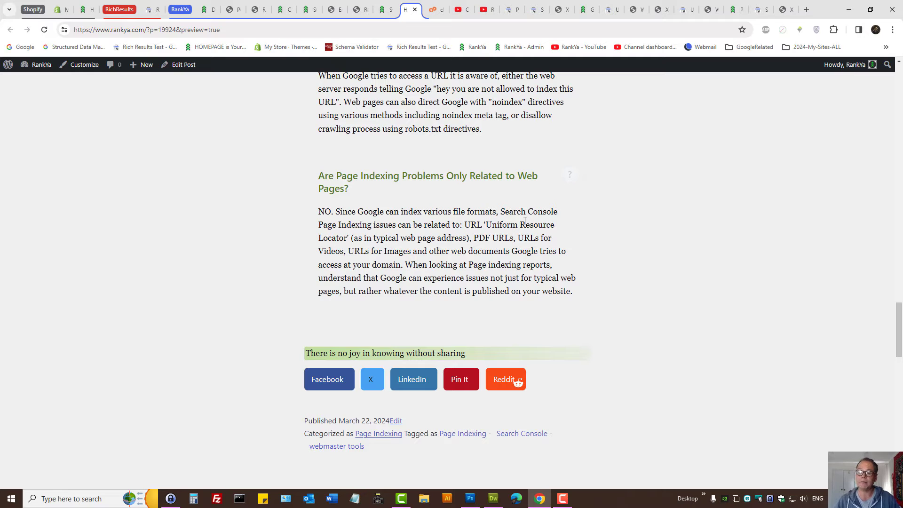
{"action": "left_click", "coordinate": [512, 9]}
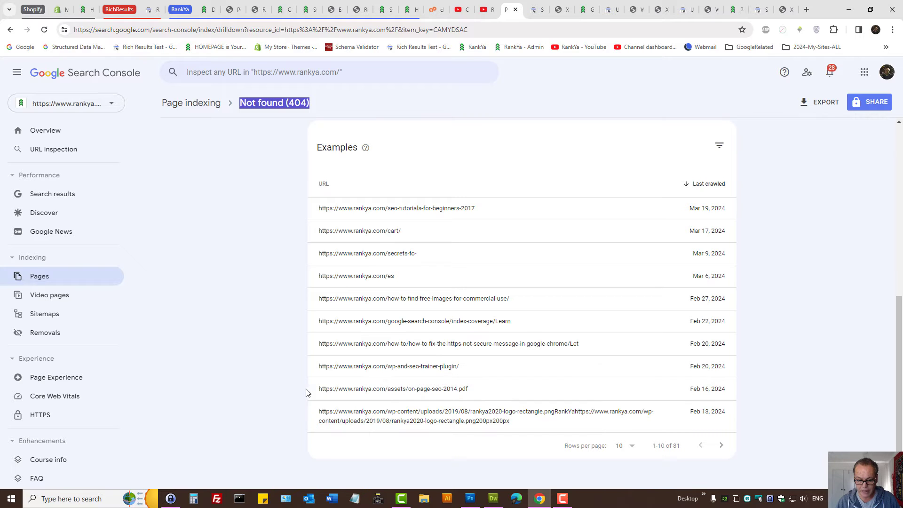
Open the on-page-seo-2014.pdf example live and examine its assets path in the address bar
{"action": "left_click_drag", "start_coordinate": [319, 389], "coordinate": [484, 397]}
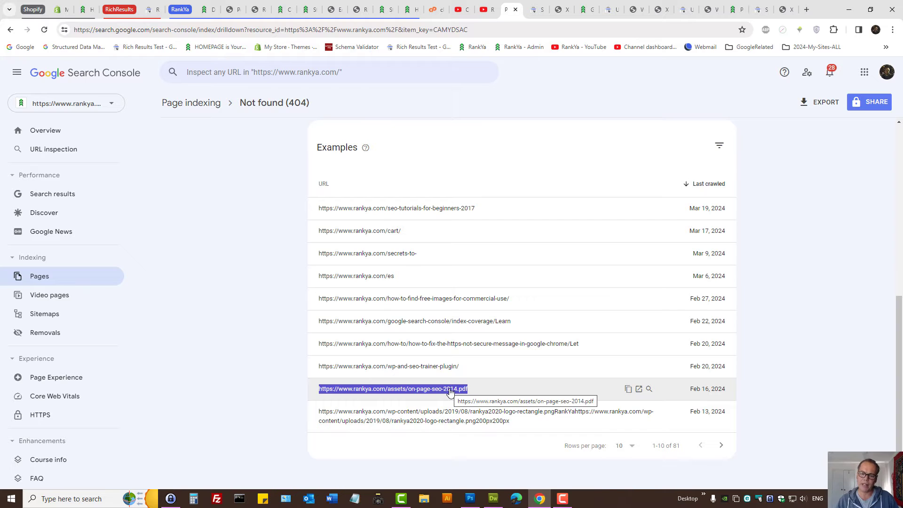
{"action": "left_click", "coordinate": [639, 390]}
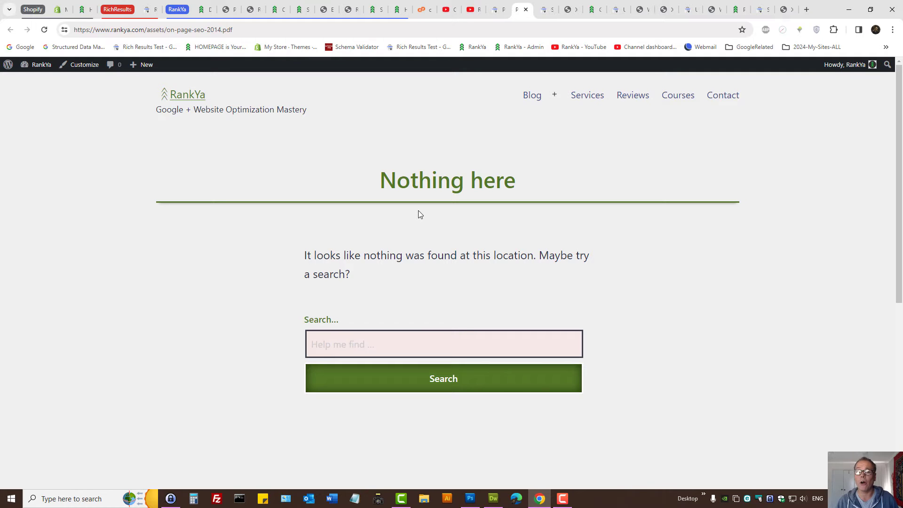
{"action": "left_click", "coordinate": [188, 29]}
{"action": "left_click_drag", "start_coordinate": [168, 29], "coordinate": [233, 28]}
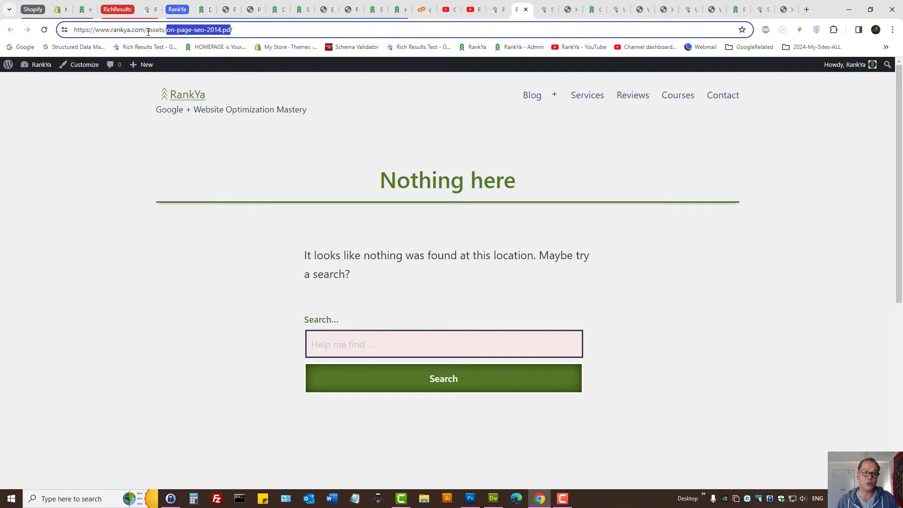
{"action": "left_click_drag", "start_coordinate": [147, 30], "coordinate": [251, 30]}
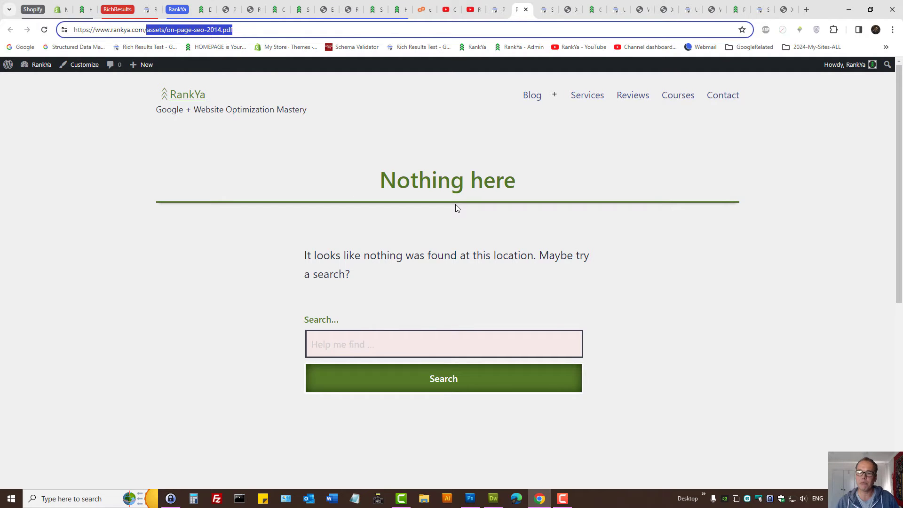
Run URL Inspection on the on-page-seo-2014.pdf example
{"action": "left_click", "coordinate": [495, 10]}
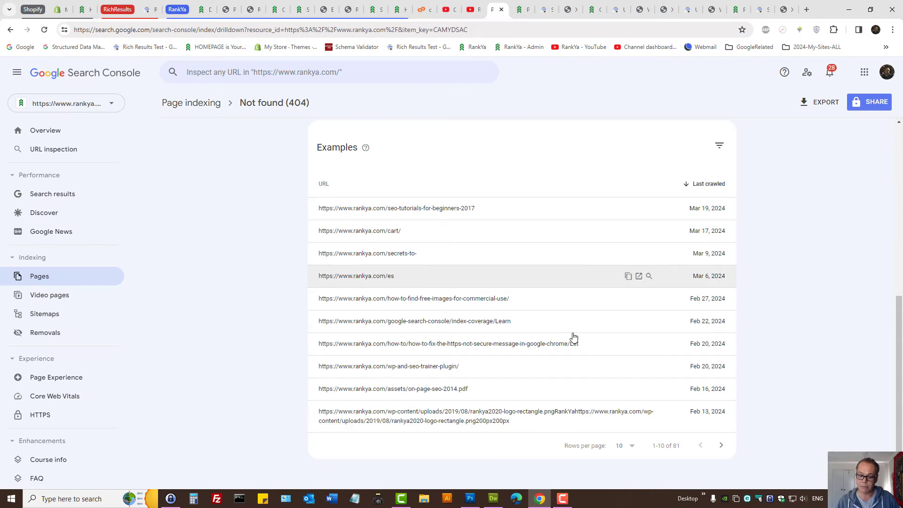
{"action": "left_click", "coordinate": [429, 389]}
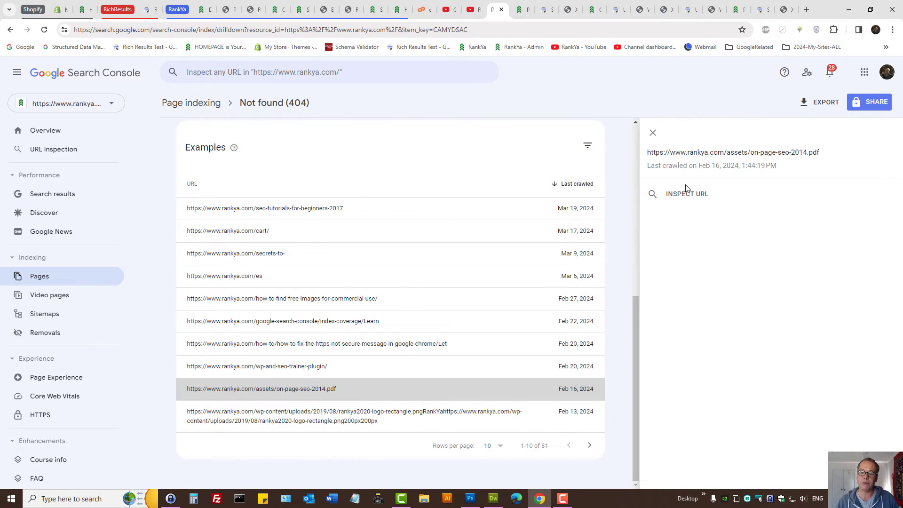
{"action": "left_click", "coordinate": [682, 198]}
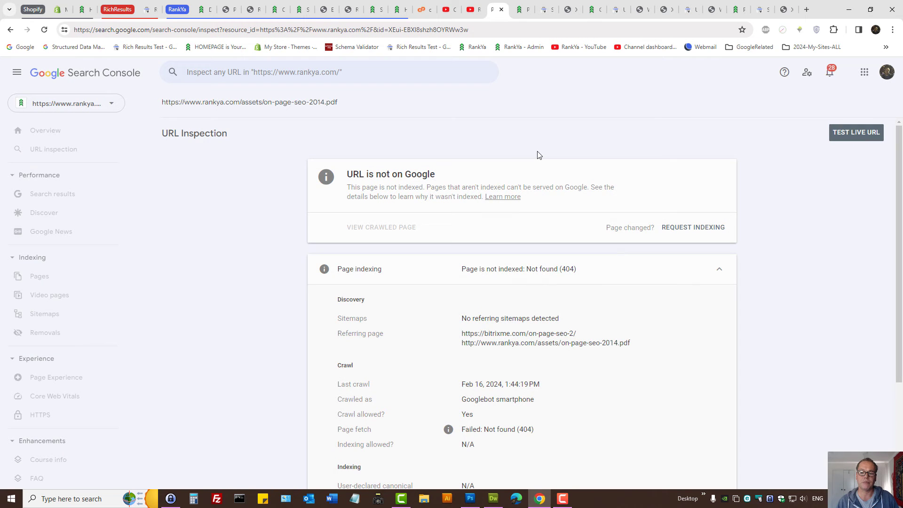
Visit the bitrixme.com referring page, load its homepage, and close that tab
{"action": "left_click_drag", "start_coordinate": [462, 333], "coordinate": [592, 339]}
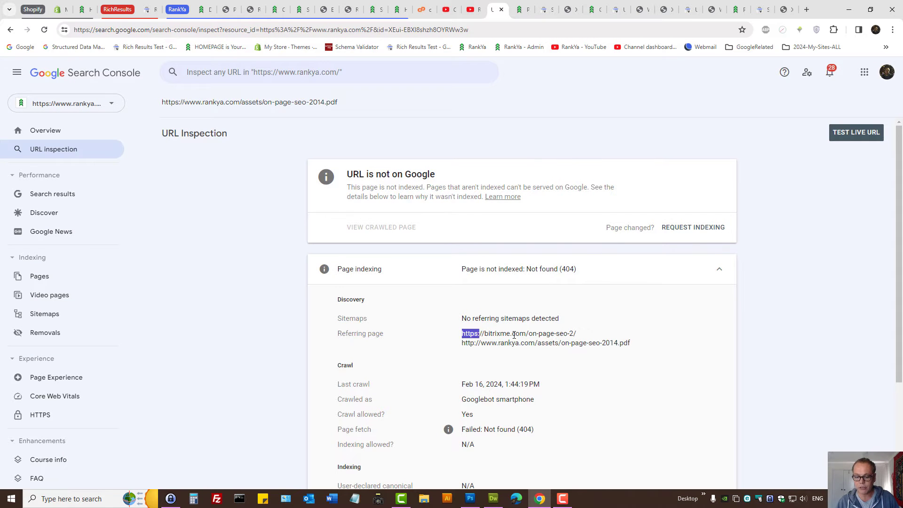
{"action": "right_click", "coordinate": [544, 334]}
{"action": "left_click", "coordinate": [586, 369]}
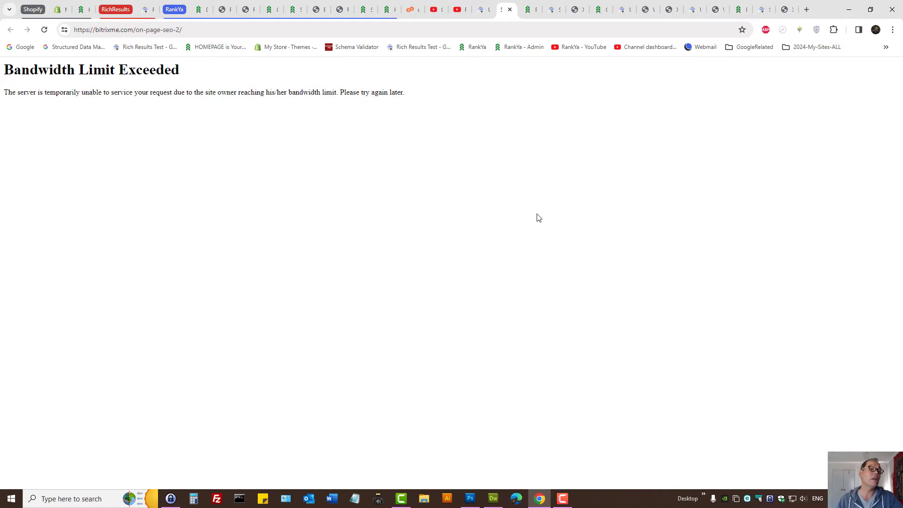
{"action": "left_click_drag", "start_coordinate": [135, 29], "coordinate": [285, 35]}
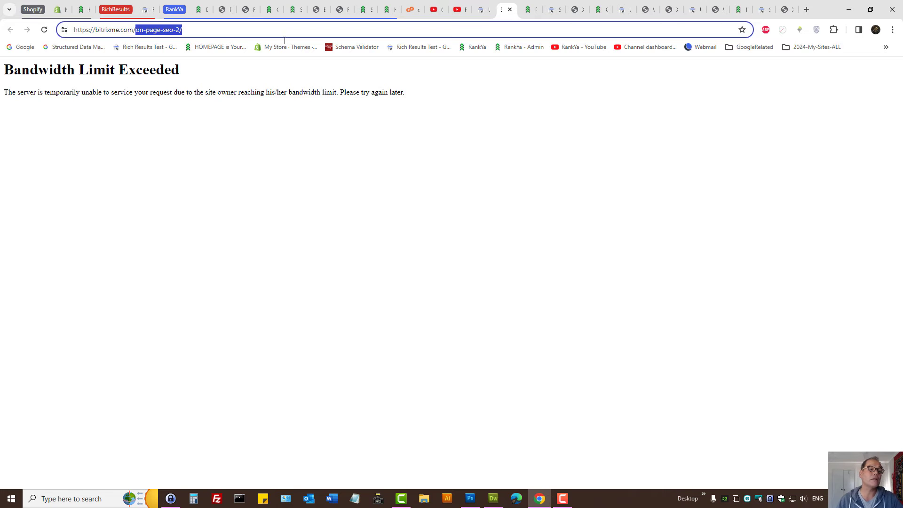
{"action": "key", "text": "BackSpace"}
{"action": "key", "text": "Return"}
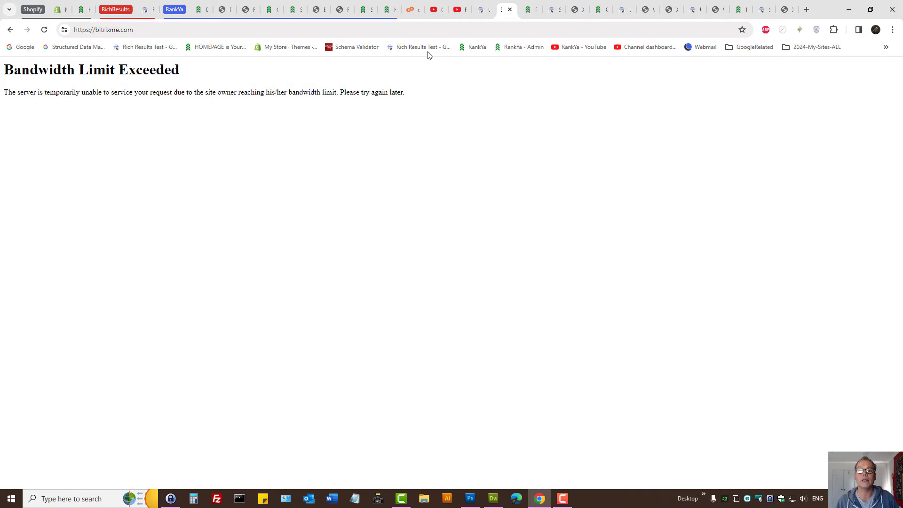
{"action": "left_click", "coordinate": [507, 10]}
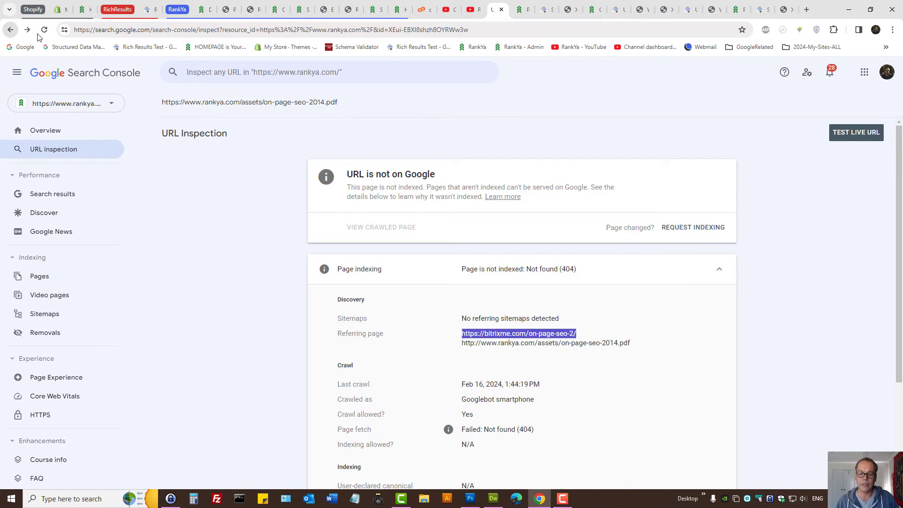
Close the PDF details and open the wp-and-seo-trainer-plugin example in a new tab
{"action": "left_click", "coordinate": [10, 30]}
{"action": "left_click", "coordinate": [653, 133]}
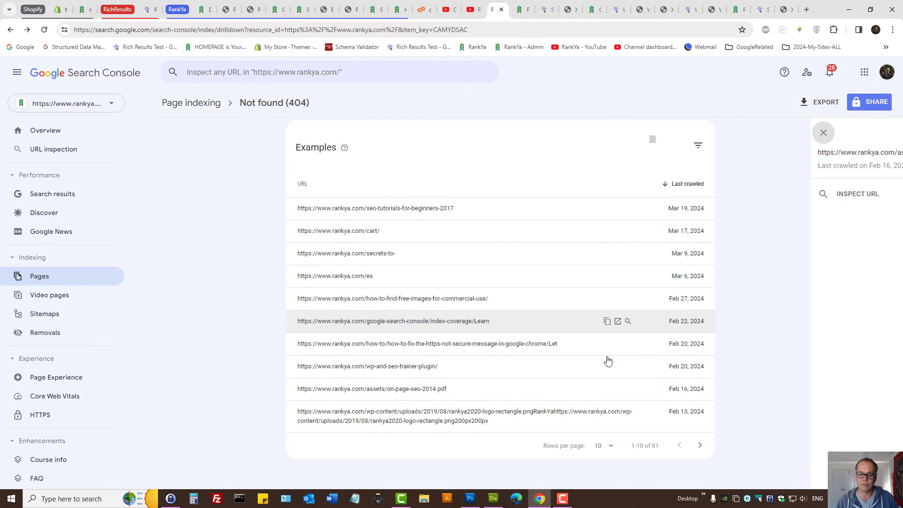
{"action": "left_click", "coordinate": [464, 368]}
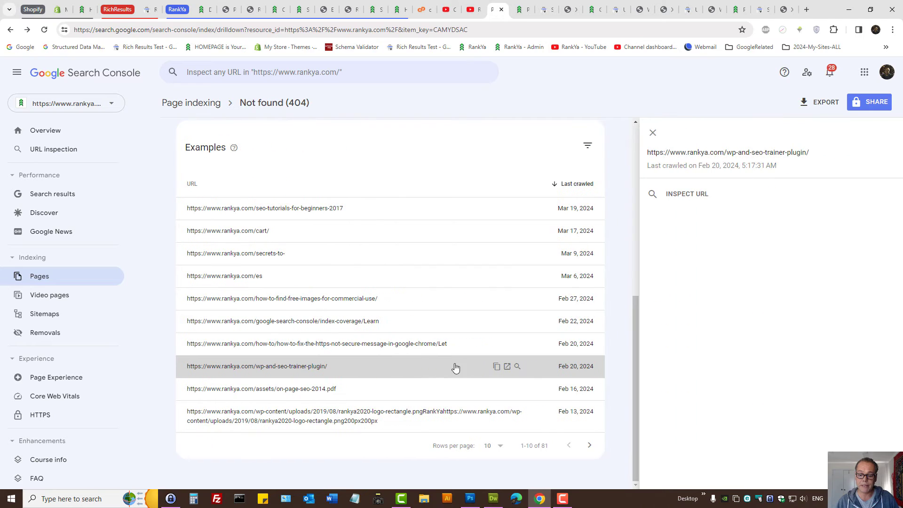
{"action": "left_click", "coordinate": [507, 367]}
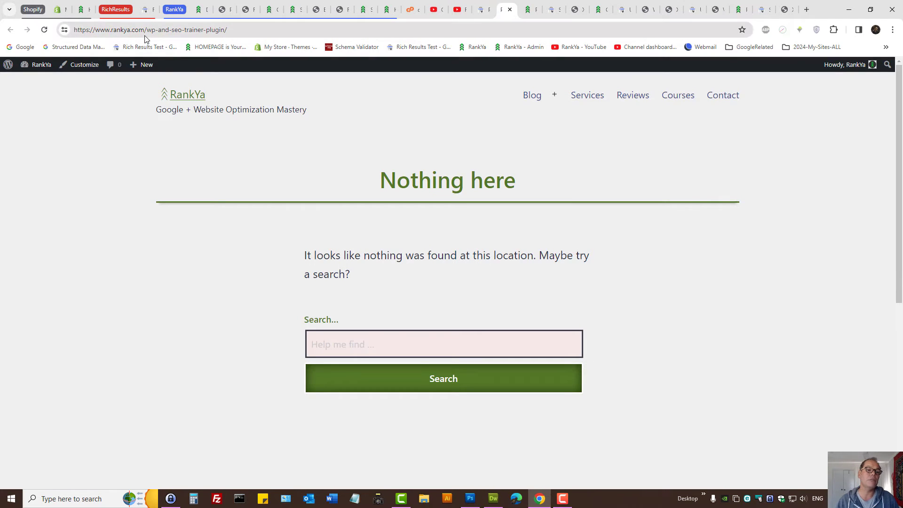
{"action": "left_click", "coordinate": [483, 9]}
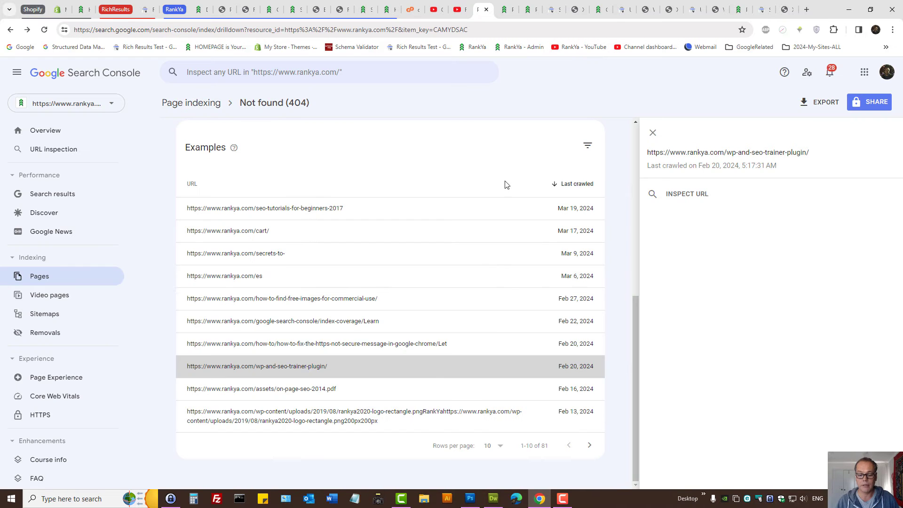
Inspect the wp-and-seo-trainer-plugin URL and select its first referring page address
{"action": "left_click", "coordinate": [687, 194]}
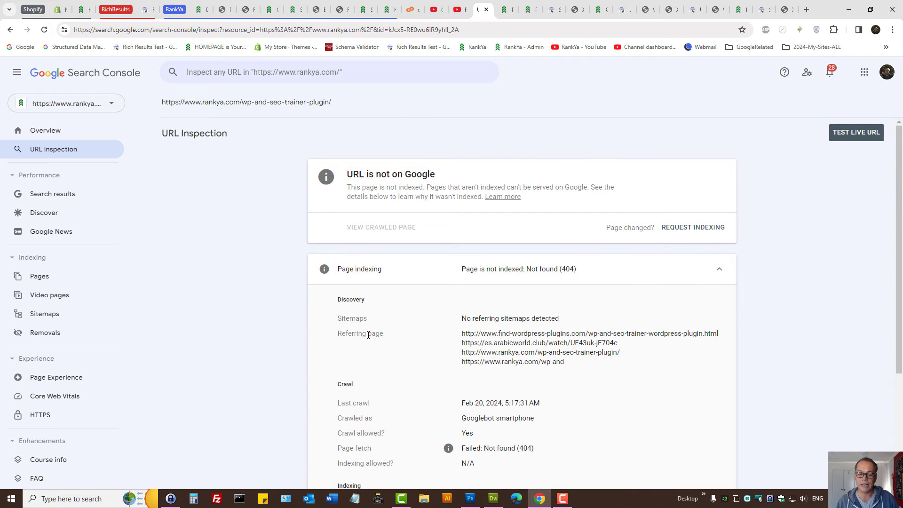
{"action": "double_click", "coordinate": [352, 334]}
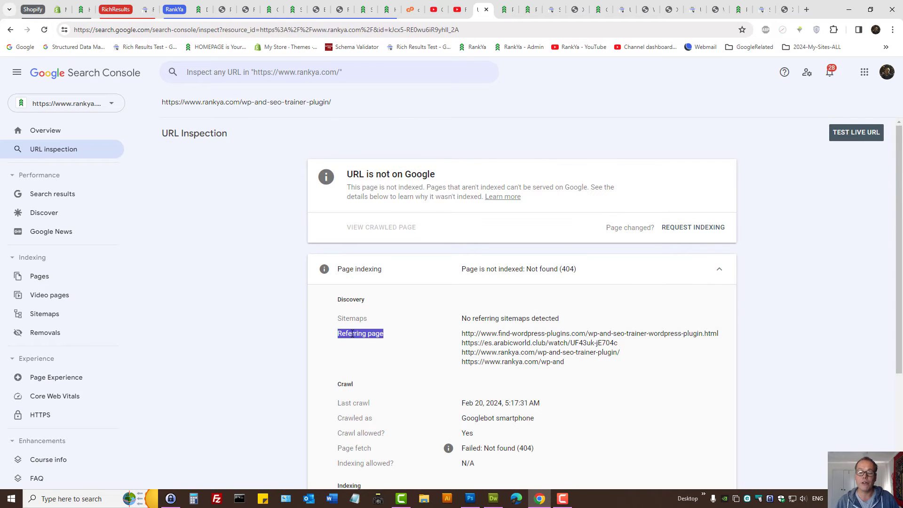
{"action": "triple_click", "coordinate": [498, 334]}
{"action": "right_click", "coordinate": [499, 334]}
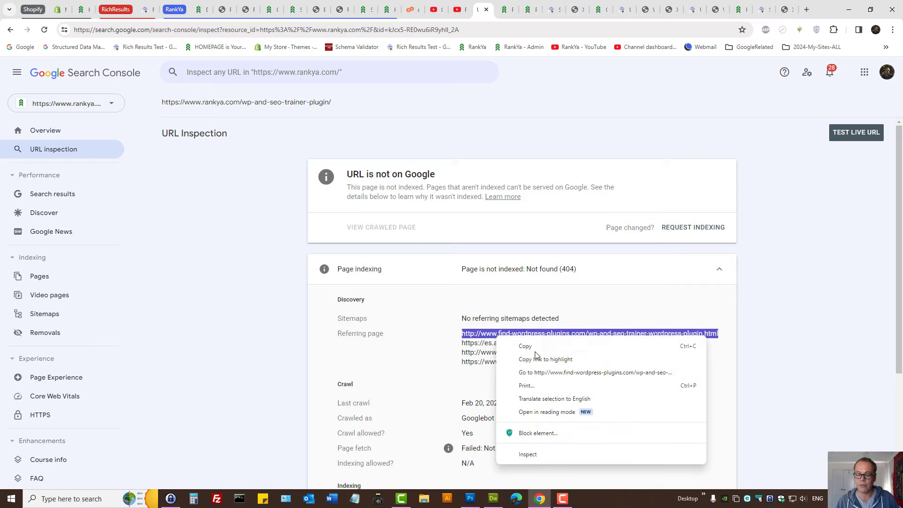
Visit the find-wordpress-plugins.com referring page and follow its RankYa author link
{"action": "left_click", "coordinate": [543, 378]}
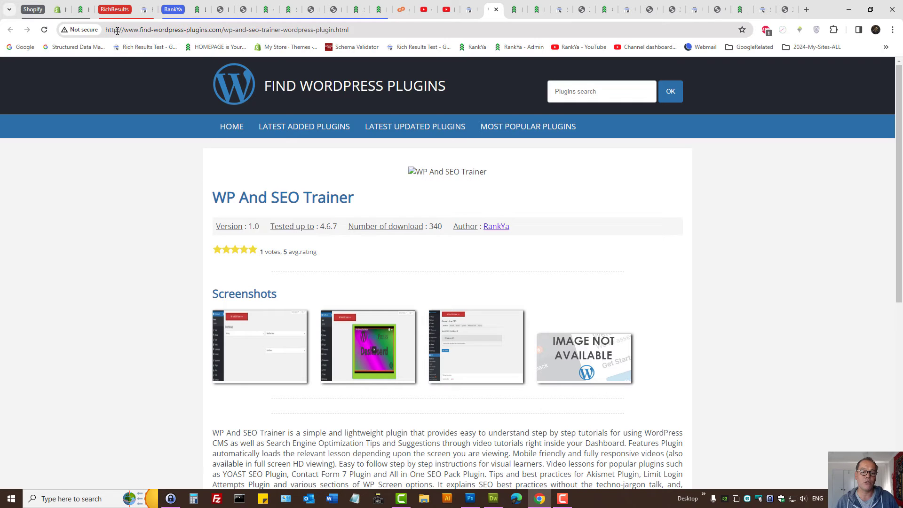
{"action": "scroll", "coordinate": [110, 233], "scroll_direction": "down", "scroll_amount": 8}
{"action": "scroll", "coordinate": [110, 234], "scroll_direction": "up", "scroll_amount": 8}
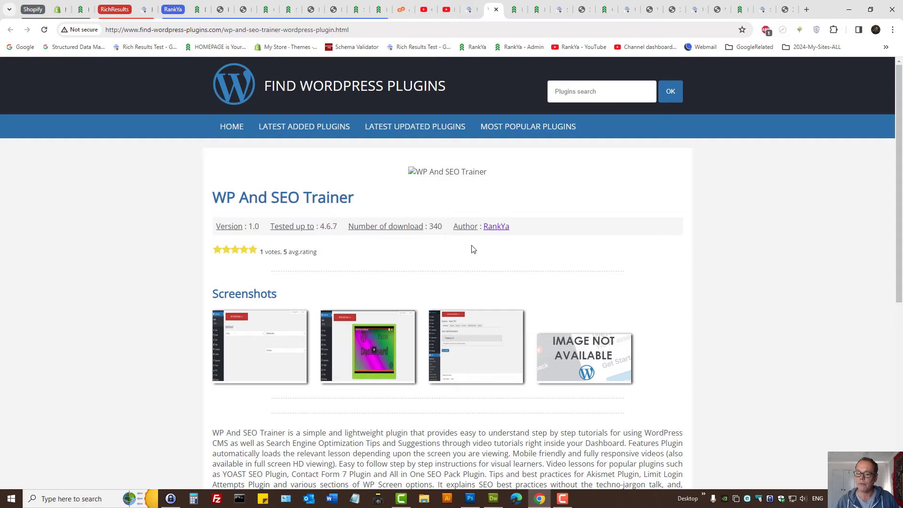
{"action": "left_click", "coordinate": [503, 232]}
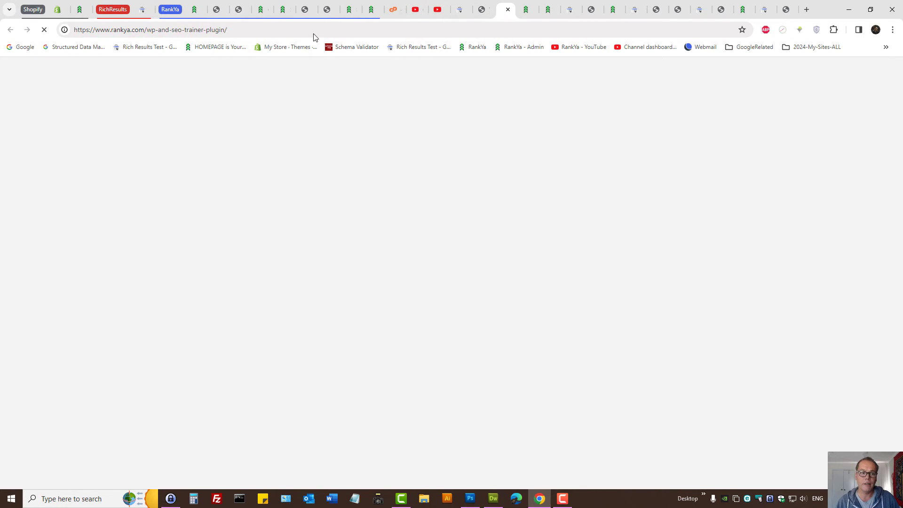
{"action": "left_click", "coordinate": [315, 30]}
{"action": "left_click", "coordinate": [507, 9]}
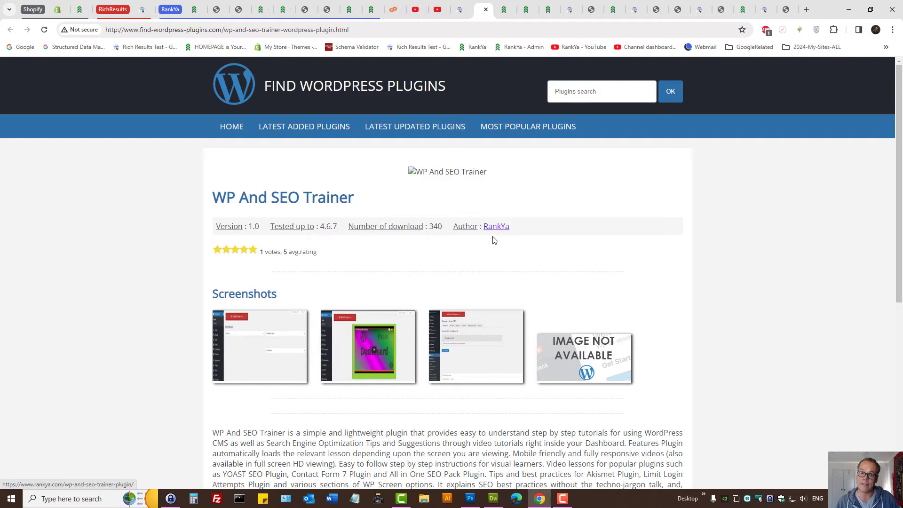
Copy the broken rankya.com path from the Nothing here page's address bar
{"action": "left_click", "coordinate": [506, 10]}
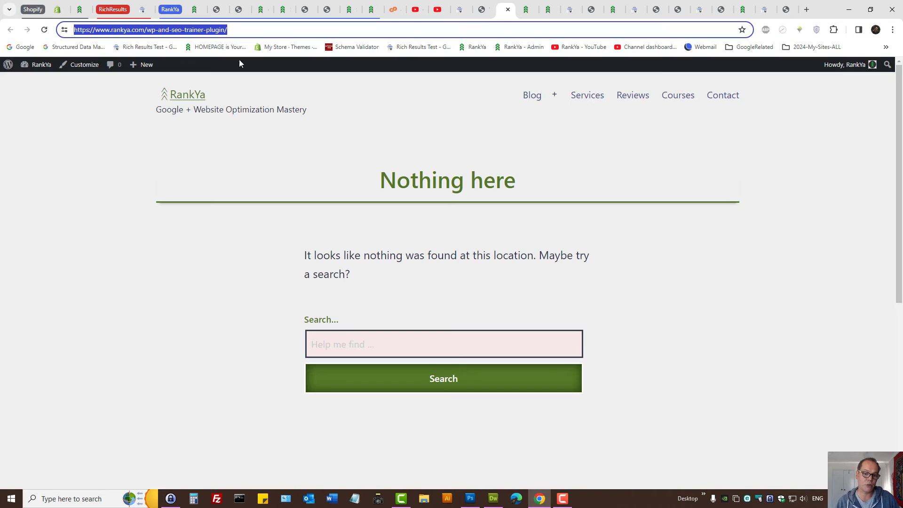
{"action": "left_click_drag", "start_coordinate": [344, 172], "coordinate": [611, 228]}
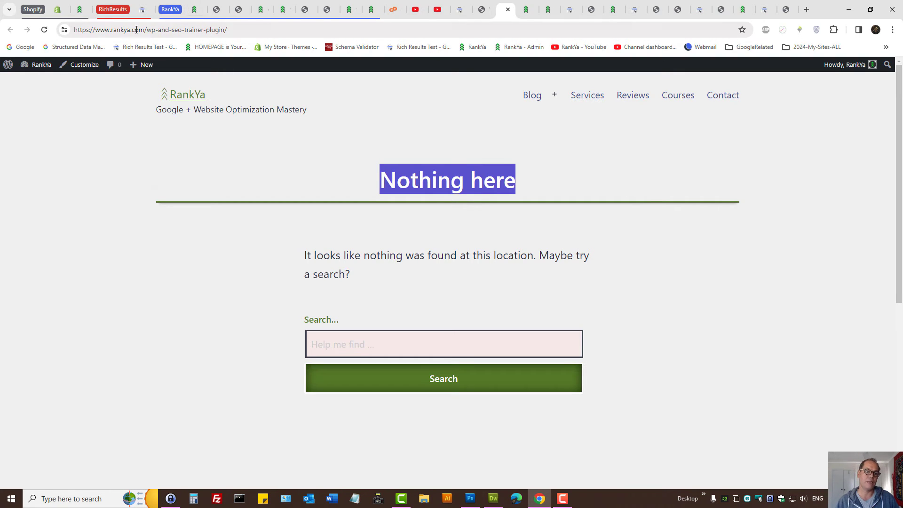
{"action": "left_click_drag", "start_coordinate": [147, 30], "coordinate": [225, 30]}
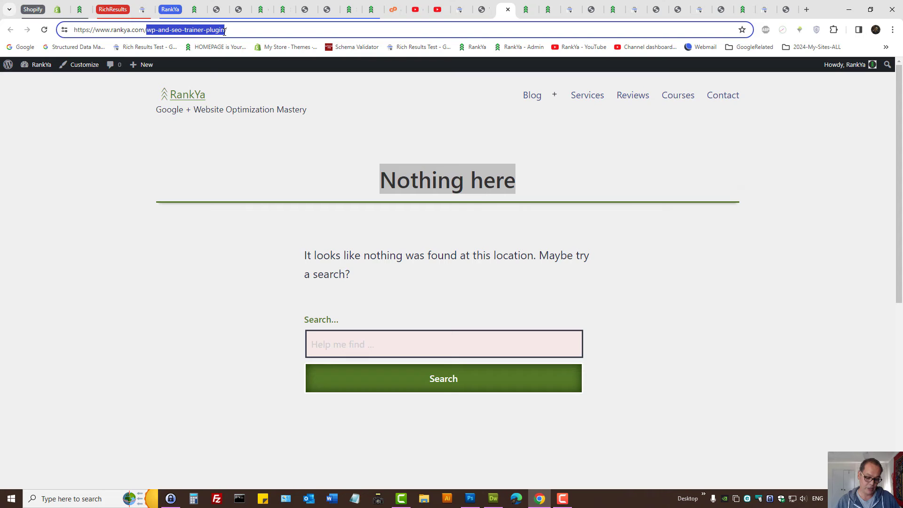
{"action": "right_click", "coordinate": [225, 30]}
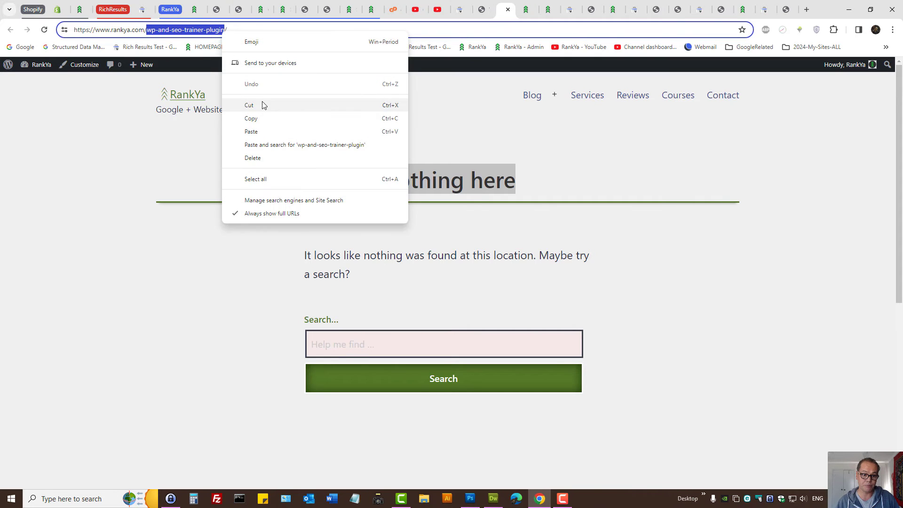
{"action": "left_click", "coordinate": [258, 117]}
{"action": "left_click", "coordinate": [485, 10]}
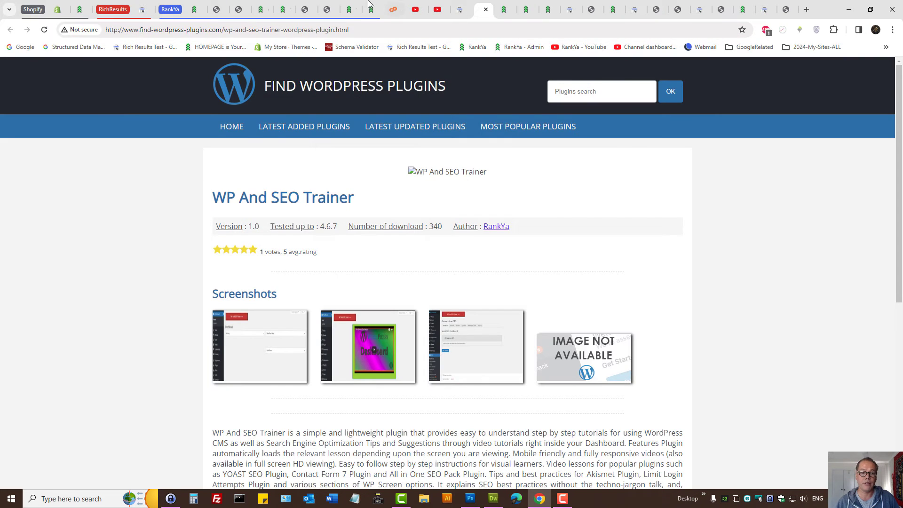
Add a new redirect with source URL /wp-and-seo-trainer-plugin/ in Redirection
{"action": "left_click", "coordinate": [326, 9]}
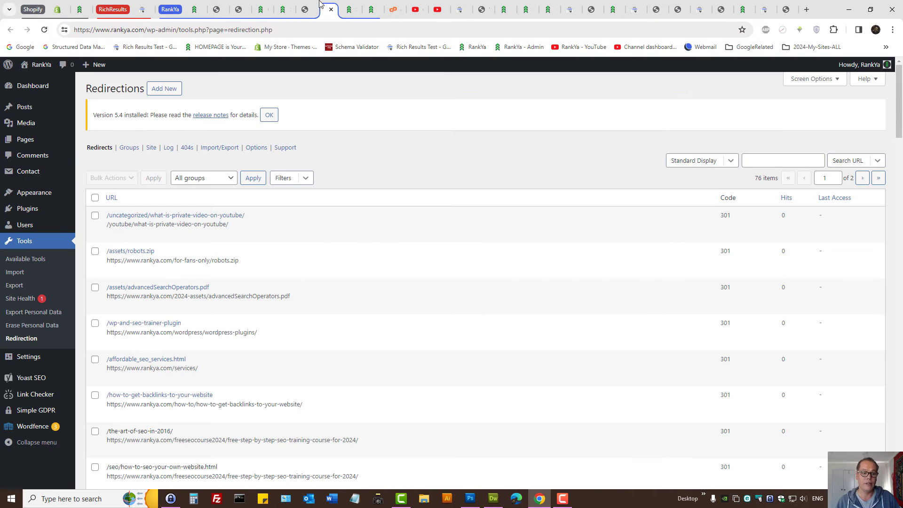
{"action": "left_click", "coordinate": [164, 88]}
{"action": "left_click", "coordinate": [278, 170]}
{"action": "key", "text": "ctrl+v"}
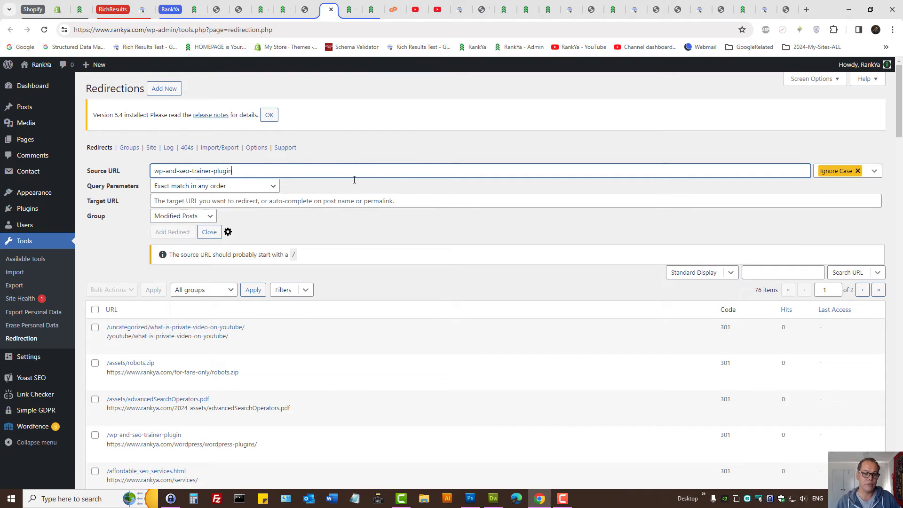
{"action": "left_click", "coordinate": [155, 171]}
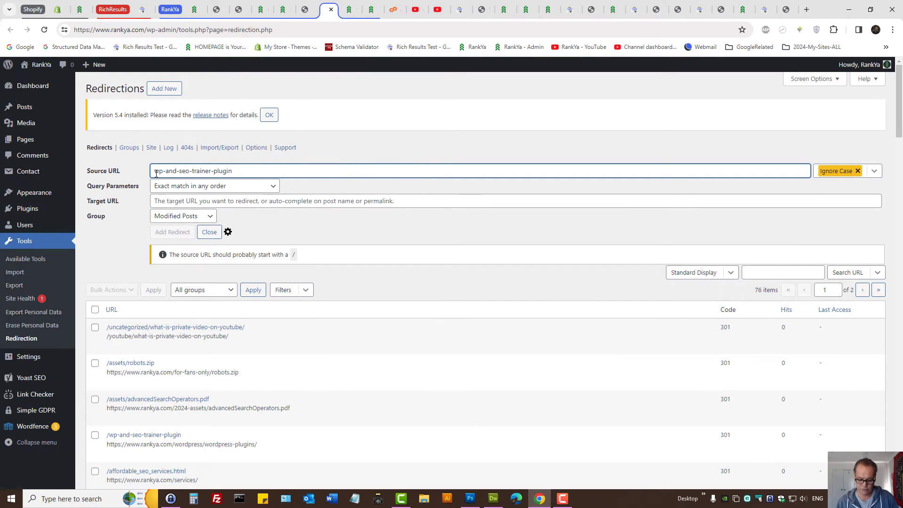
{"action": "type", "text": "/"}
Select the /wp-and-seo portion of the source URL text
{"action": "key", "text": "ctrl+a"}
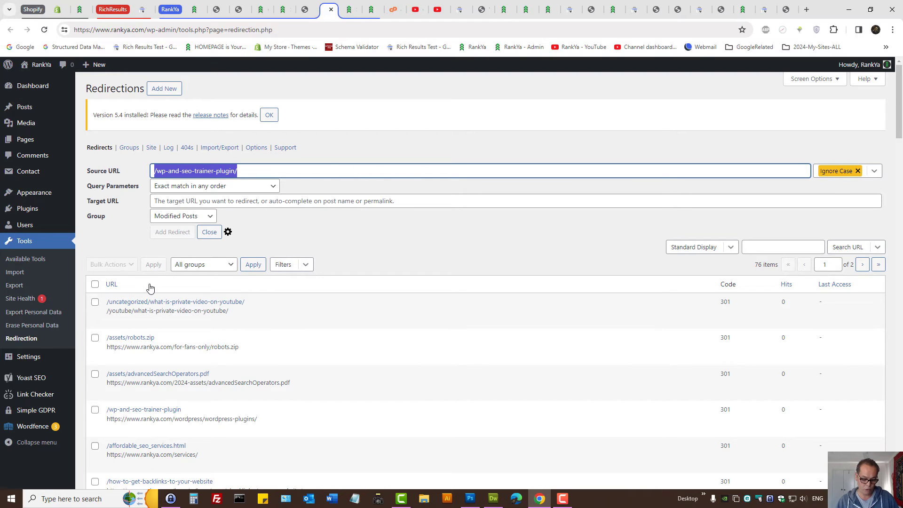
{"action": "left_click", "coordinate": [181, 172]}
{"action": "left_click_drag", "start_coordinate": [155, 172], "coordinate": [193, 173]}
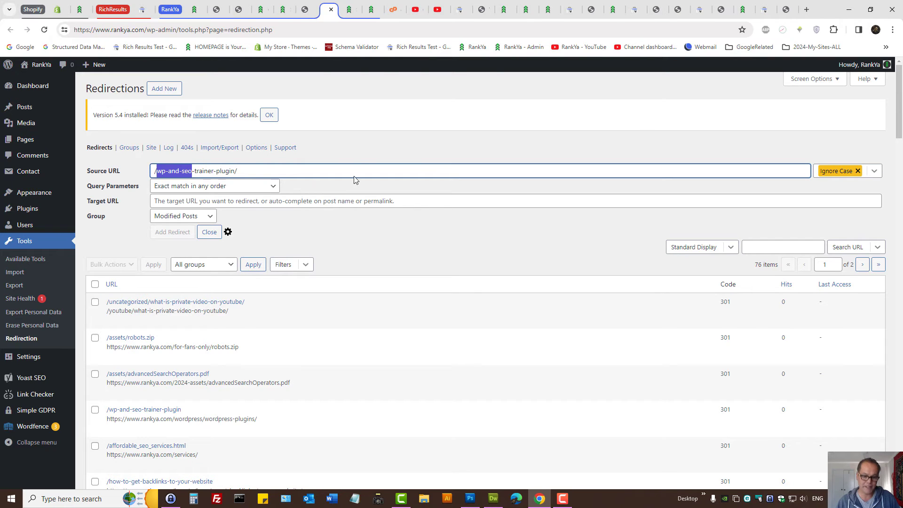
{"action": "left_click", "coordinate": [371, 9]}
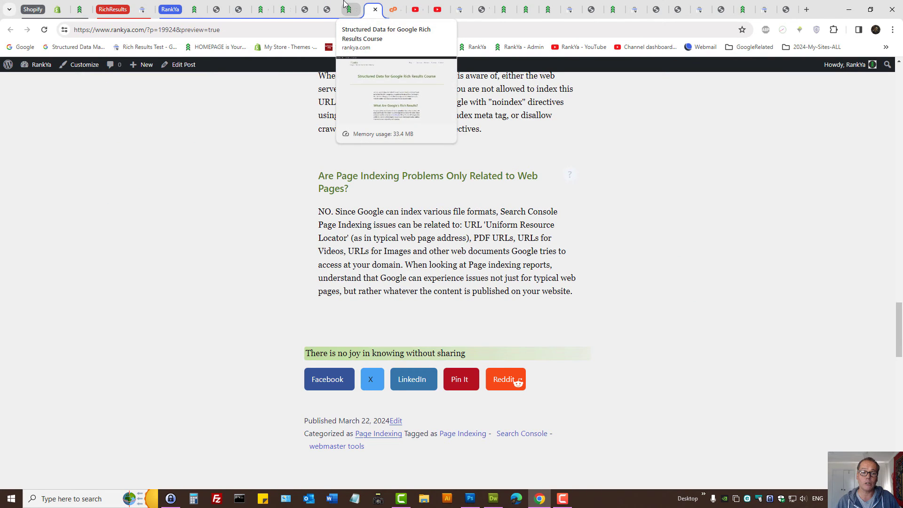
Go to the rankya.com homepage from the Structured Data course page
{"action": "left_click", "coordinate": [348, 9]}
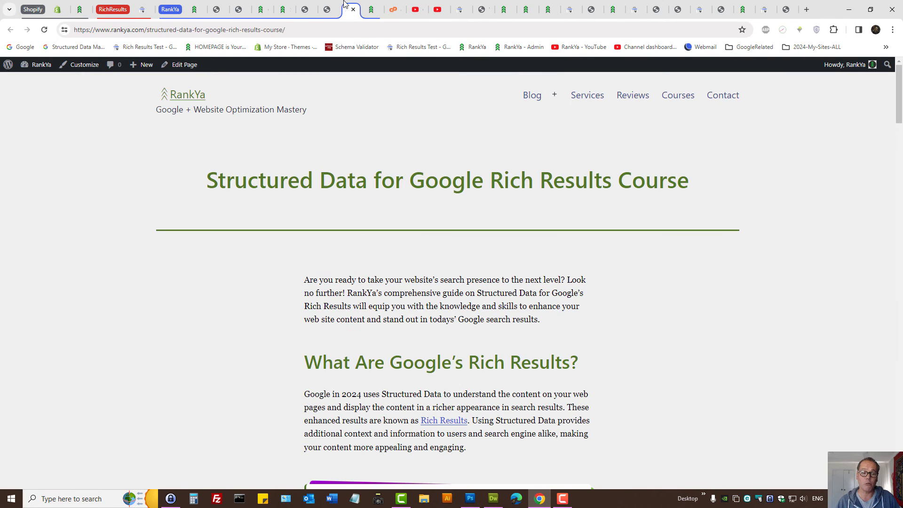
{"action": "left_click", "coordinate": [187, 96]}
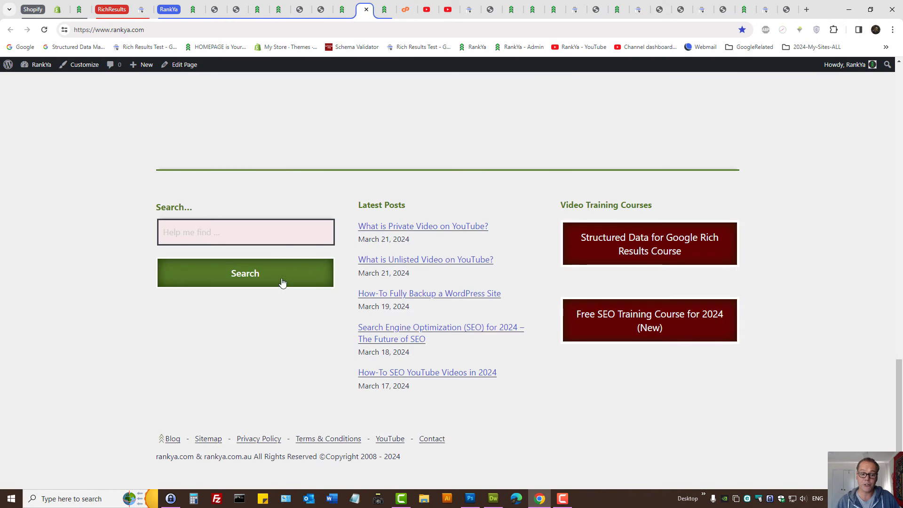
{"action": "key", "text": "ctrl+minus"}
{"action": "key", "text": "ctrl+minus"}
{"action": "key", "text": "ctrl+minus"}
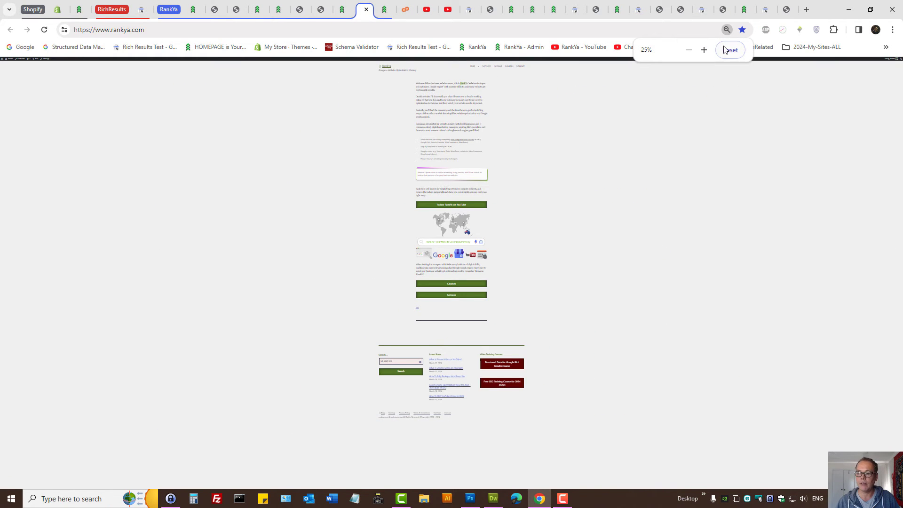
{"action": "left_click", "coordinate": [731, 50]}
{"action": "scroll", "coordinate": [212, 324], "scroll_direction": "down", "scroll_amount": 10}
{"action": "scroll", "coordinate": [212, 325], "scroll_direction": "down", "scroll_amount": 10}
Search rankya.com for 'wordpress seo' using the footer search box
{"action": "left_click", "coordinate": [242, 276]}
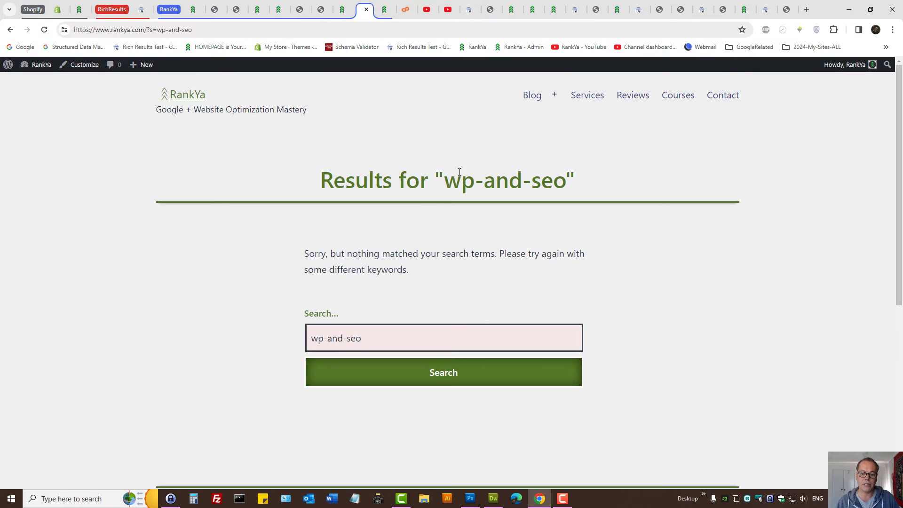
{"action": "left_click_drag", "start_coordinate": [323, 338], "coordinate": [347, 338]}
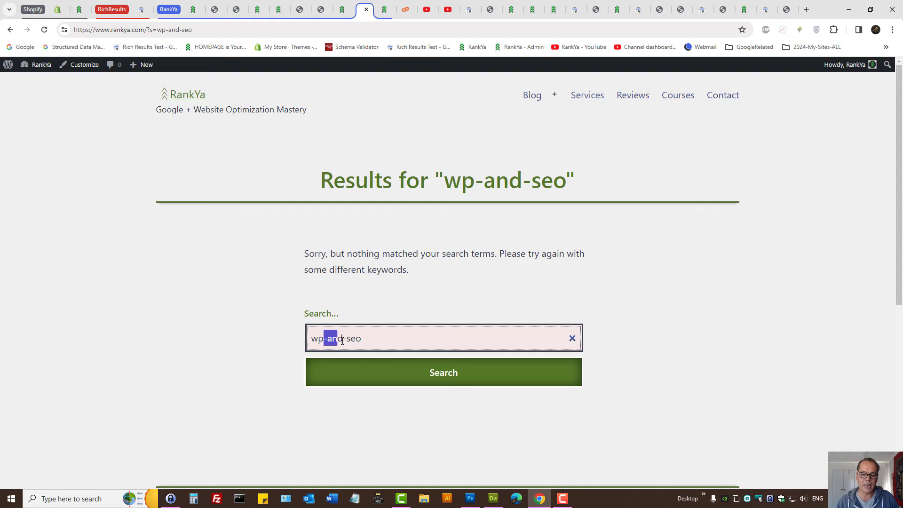
{"action": "key", "text": "Delete"}
{"action": "key", "text": "BackSpace"}
{"action": "type", "text": "wose"}
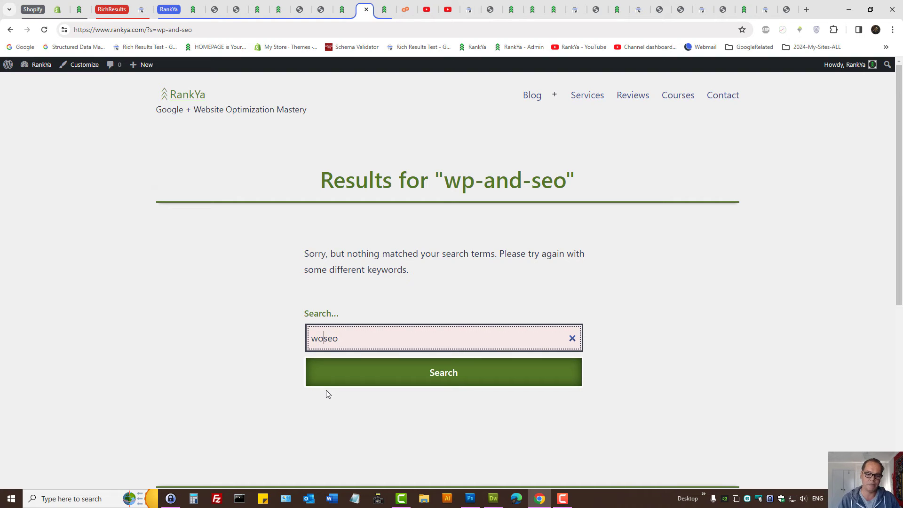
{"action": "type", "text": "ordpress"}
{"action": "key", "text": "Return"}
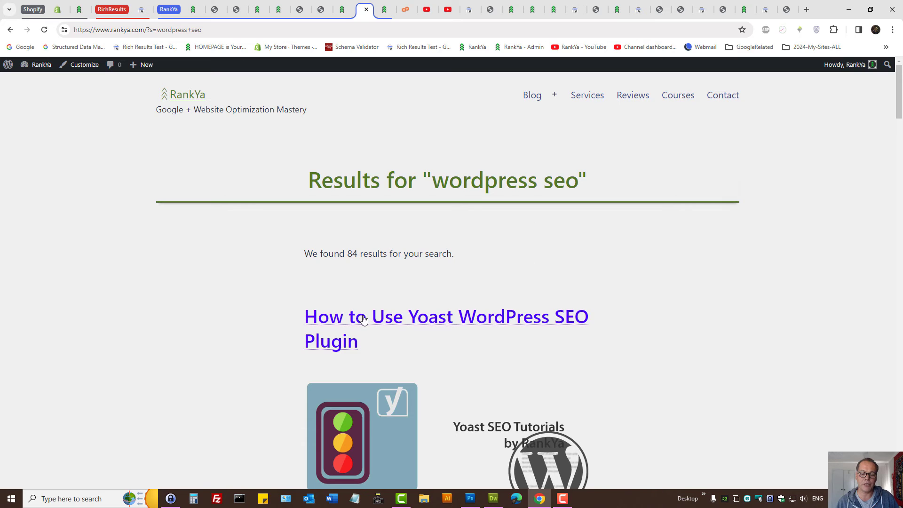
{"action": "scroll", "coordinate": [249, 316], "scroll_direction": "down", "scroll_amount": 5}
{"action": "scroll", "coordinate": [249, 315], "scroll_direction": "down", "scroll_amount": 3}
{"action": "scroll", "coordinate": [248, 315], "scroll_direction": "down", "scroll_amount": 4}
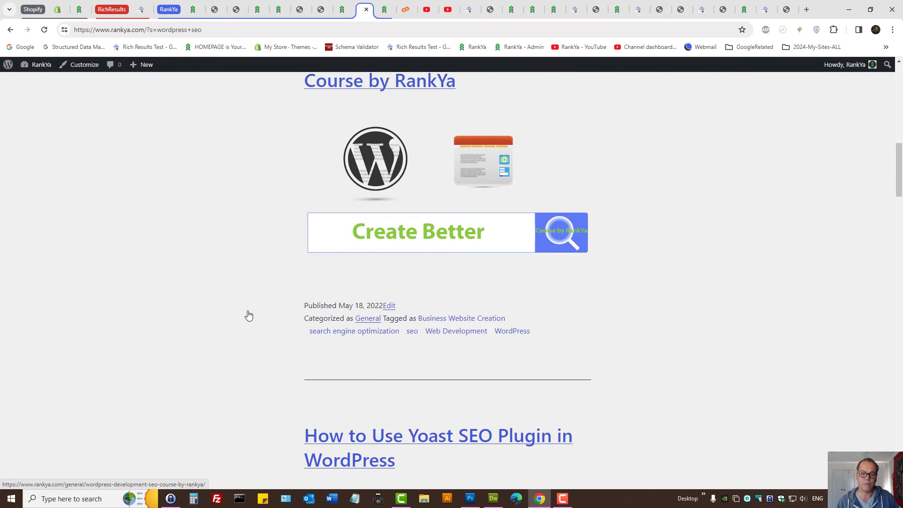
{"action": "scroll", "coordinate": [248, 315], "scroll_direction": "up", "scroll_amount": 1}
{"action": "scroll", "coordinate": [248, 315], "scroll_direction": "down", "scroll_amount": 4}
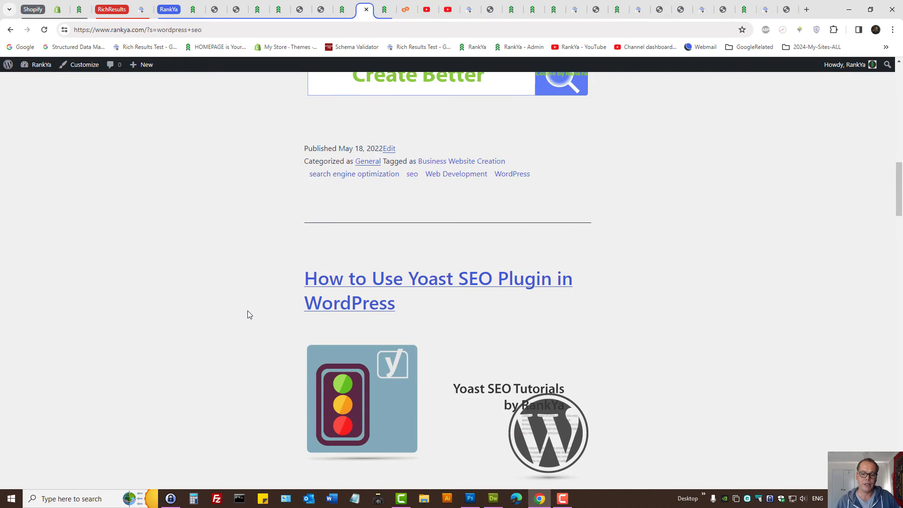
{"action": "scroll", "coordinate": [248, 311], "scroll_direction": "down", "scroll_amount": 6}
{"action": "scroll", "coordinate": [247, 311], "scroll_direction": "down", "scroll_amount": 1}
{"action": "scroll", "coordinate": [249, 315], "scroll_direction": "down", "scroll_amount": 4}
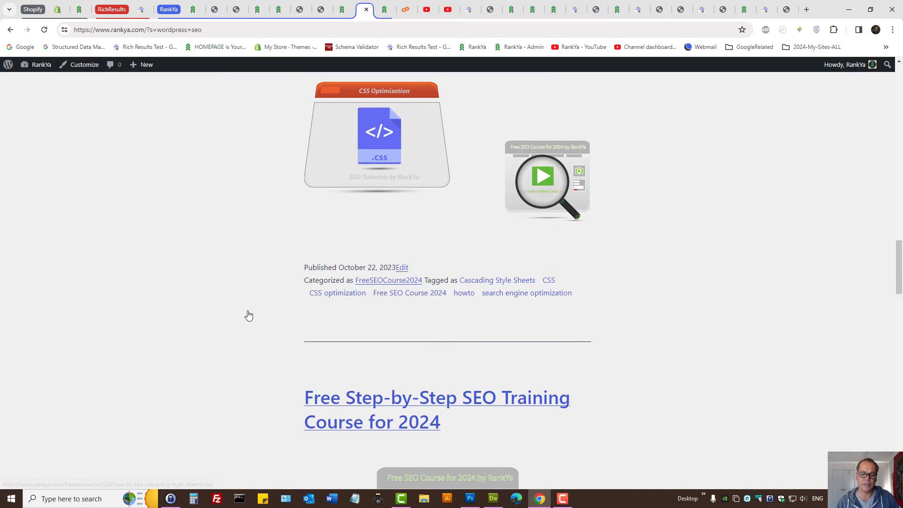
{"action": "scroll", "coordinate": [249, 315], "scroll_direction": "down", "scroll_amount": 3}
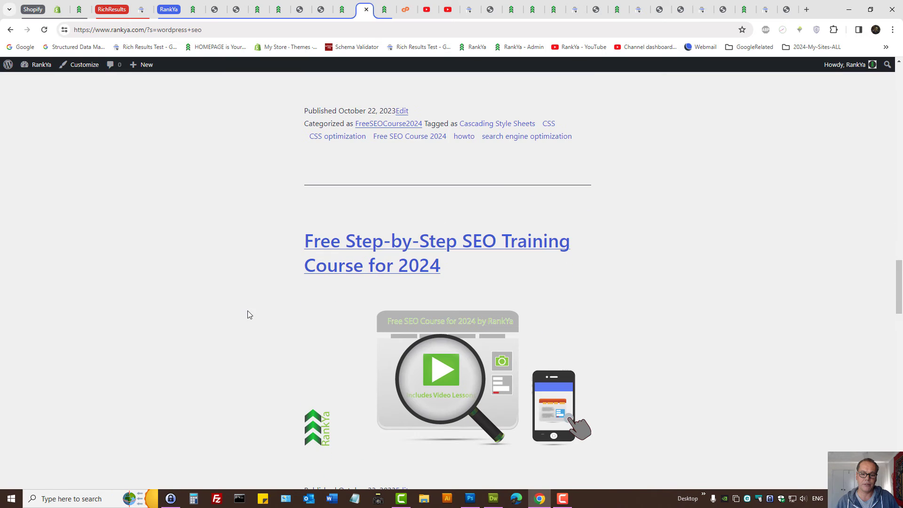
Open the How to Use Yoast WordPress SEO Plugin article and select its address
{"action": "middle_click", "coordinate": [367, 251]}
{"action": "scroll", "coordinate": [221, 302], "scroll_direction": "down", "scroll_amount": 5}
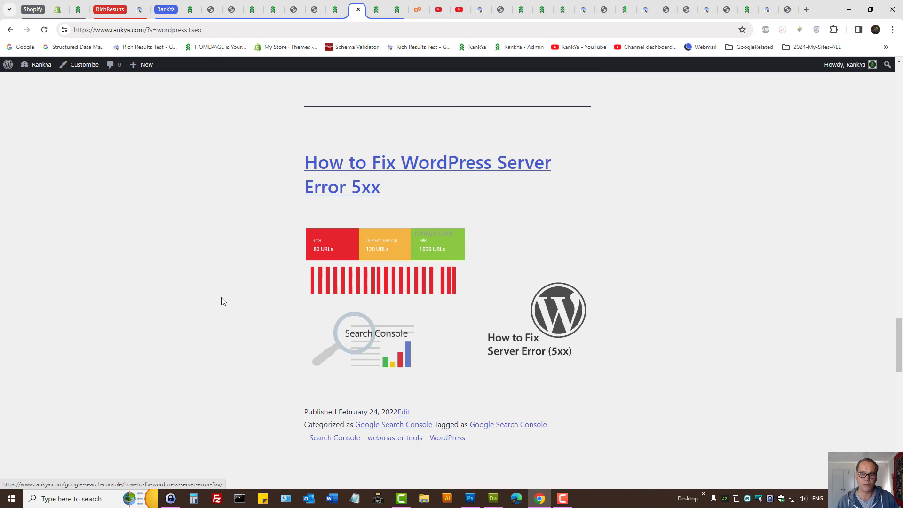
{"action": "scroll", "coordinate": [223, 303], "scroll_direction": "down", "scroll_amount": 3}
{"action": "scroll", "coordinate": [222, 303], "scroll_direction": "down", "scroll_amount": 2}
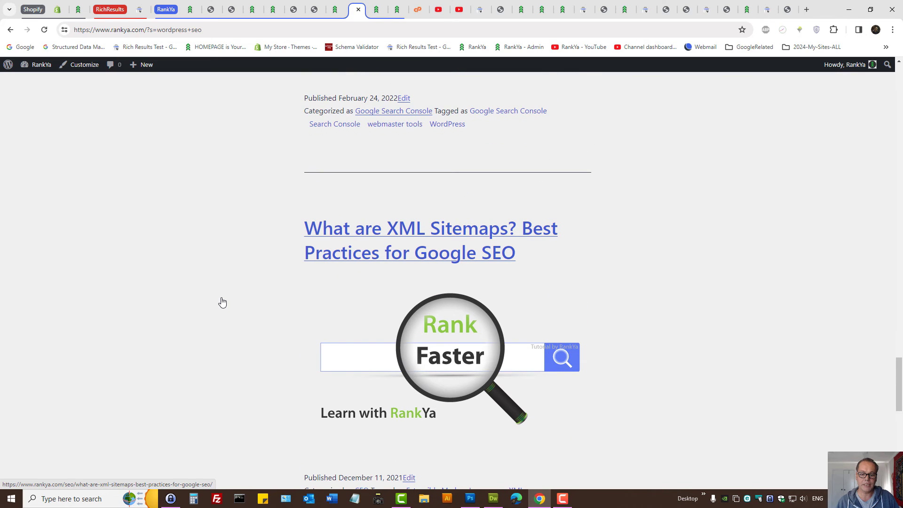
{"action": "scroll", "coordinate": [223, 303], "scroll_direction": "up", "scroll_amount": 3}
{"action": "scroll", "coordinate": [222, 303], "scroll_direction": "down", "scroll_amount": 2}
{"action": "scroll", "coordinate": [222, 303], "scroll_direction": "down", "scroll_amount": 5}
{"action": "scroll", "coordinate": [211, 296], "scroll_direction": "up", "scroll_amount": 8}
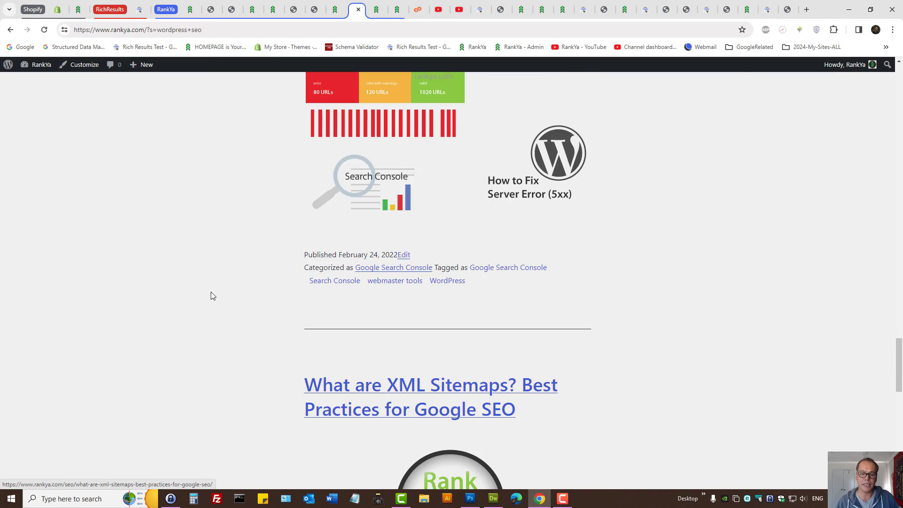
{"action": "scroll", "coordinate": [210, 296], "scroll_direction": "up", "scroll_amount": 10}
{"action": "left_click", "coordinate": [383, 316]}
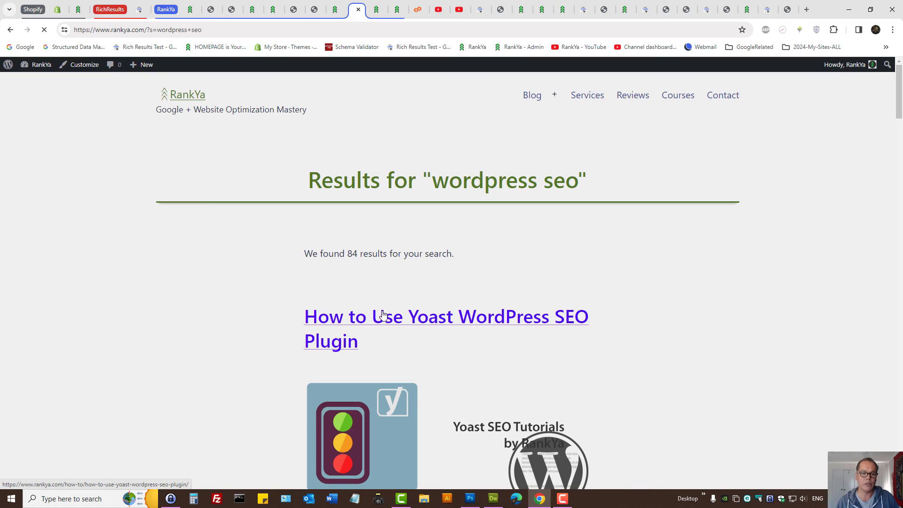
{"action": "key", "text": "ctrl+l"}
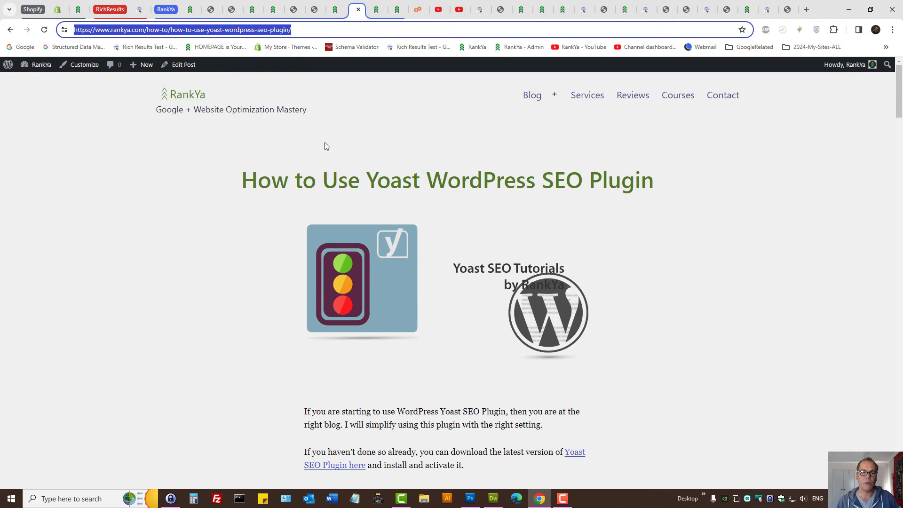
Set the redirect target to the copied Yoast SEO article URL and save it
{"action": "left_click", "coordinate": [316, 9]}
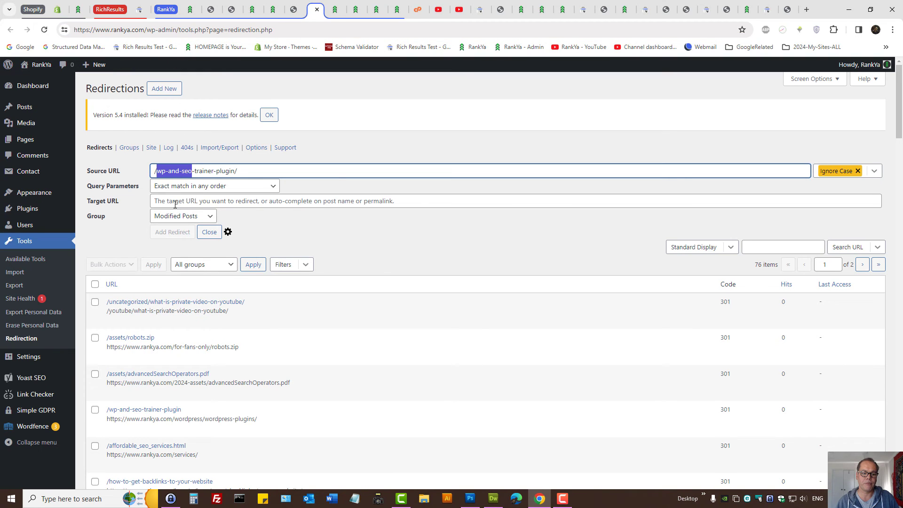
{"action": "left_click", "coordinate": [206, 202]}
{"action": "type", "text": "https://www.rankya.com/how-to/how-to-use-yoast-wordpress-seo-plugin/"}
{"action": "left_click", "coordinate": [172, 231]}
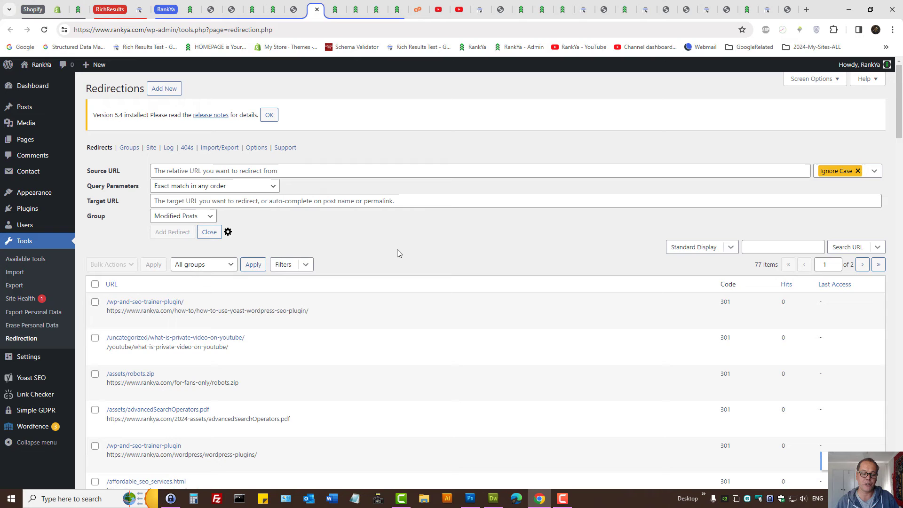
{"action": "mouse_move", "coordinate": [164, 304]}
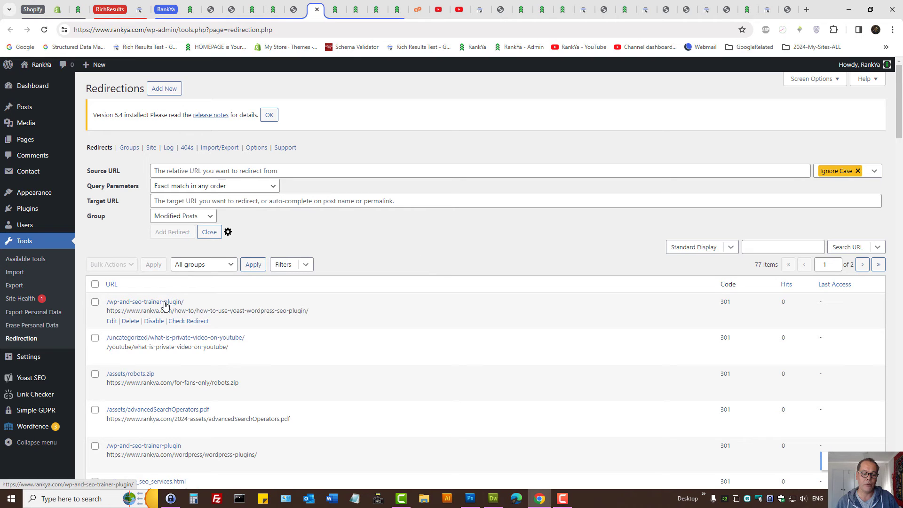
Test the /wp-and-seo-trainer-plugin/ redirect and select the Yoast article heading
{"action": "left_click", "coordinate": [145, 301]}
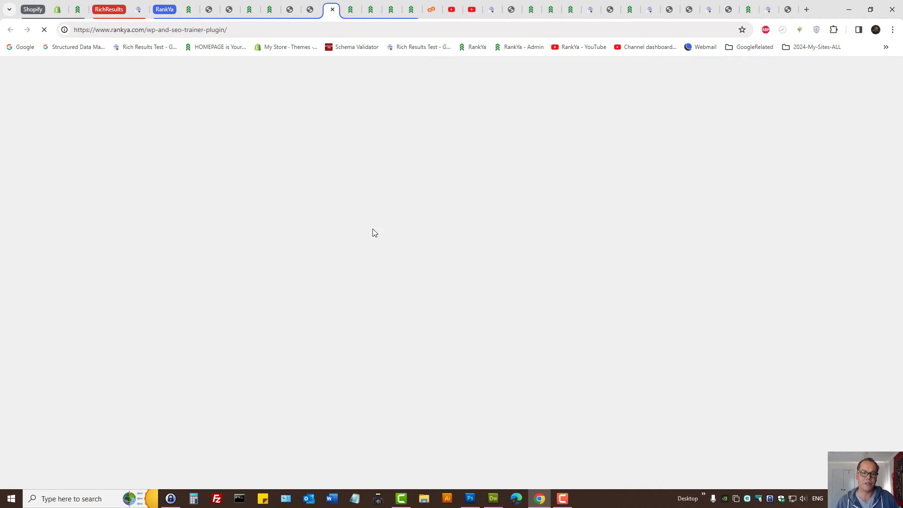
{"action": "left_click_drag", "start_coordinate": [655, 181], "coordinate": [528, 180]}
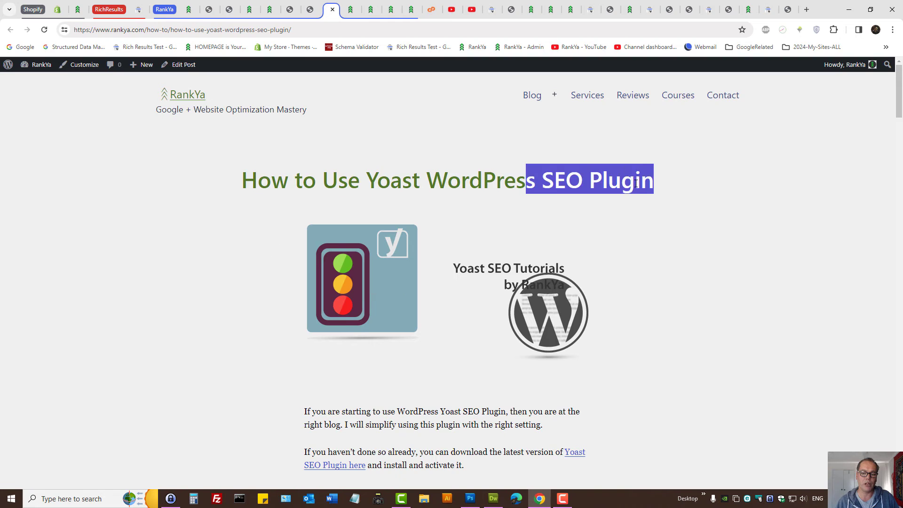
{"action": "left_click", "coordinate": [546, 178]}
{"action": "triple_click", "coordinate": [549, 179]}
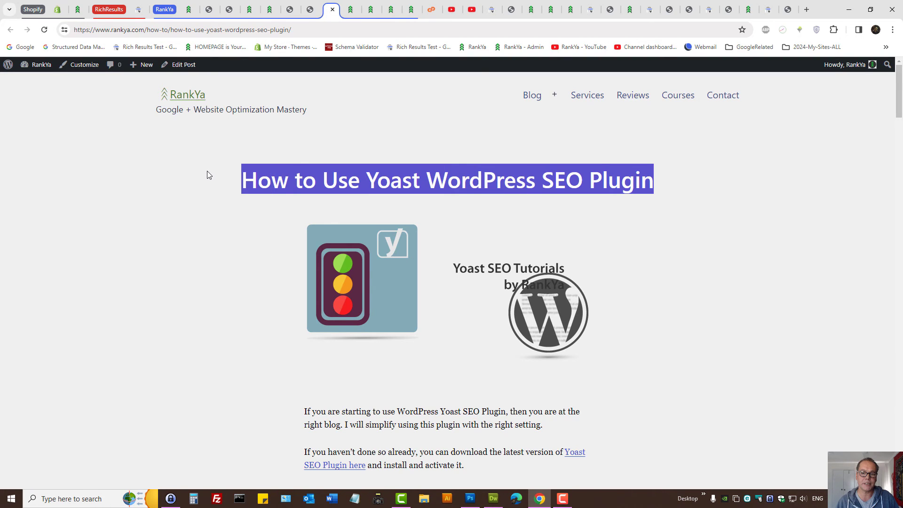
{"action": "left_click", "coordinate": [491, 8]}
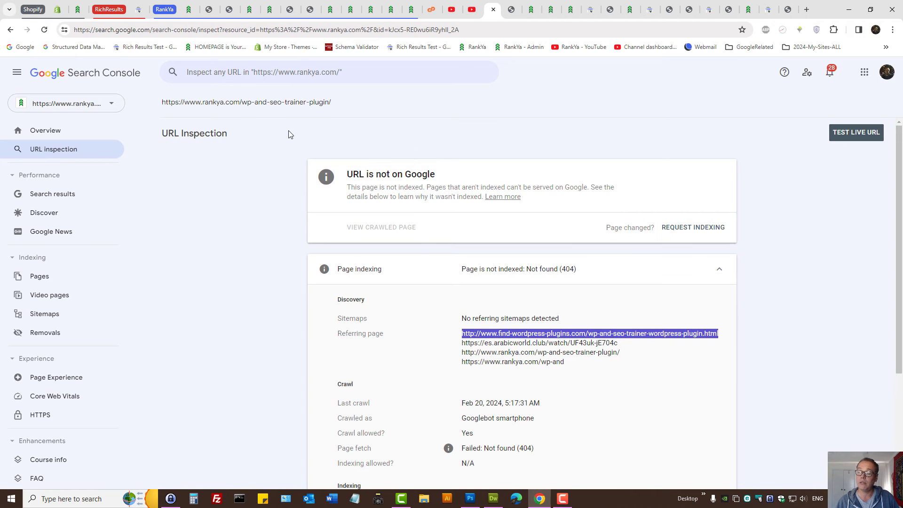
Open the Pages report's Not found (404) details with 81 affected pages
{"action": "left_click", "coordinate": [39, 276]}
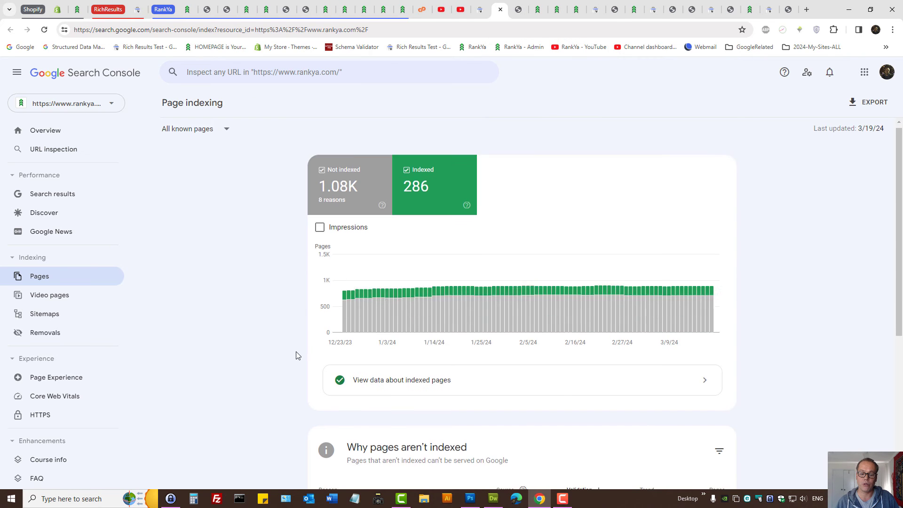
{"action": "scroll", "coordinate": [374, 340], "scroll_direction": "down", "scroll_amount": 4}
{"action": "left_click", "coordinate": [334, 327]}
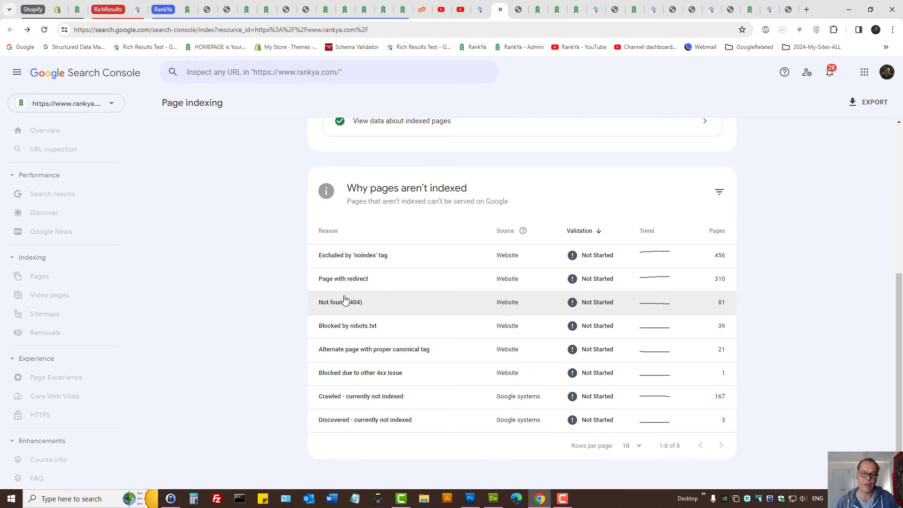
{"action": "left_click", "coordinate": [348, 302]}
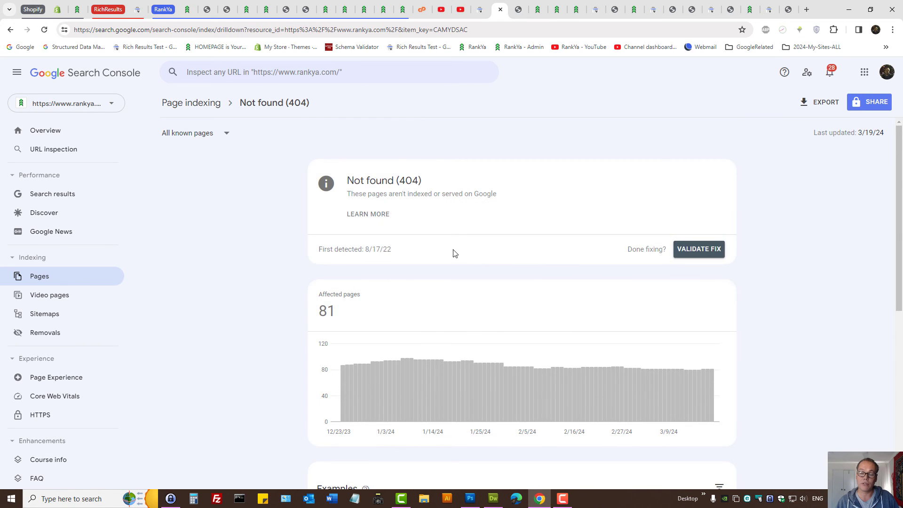
{"action": "scroll", "coordinate": [452, 254], "scroll_direction": "down", "scroll_amount": 5}
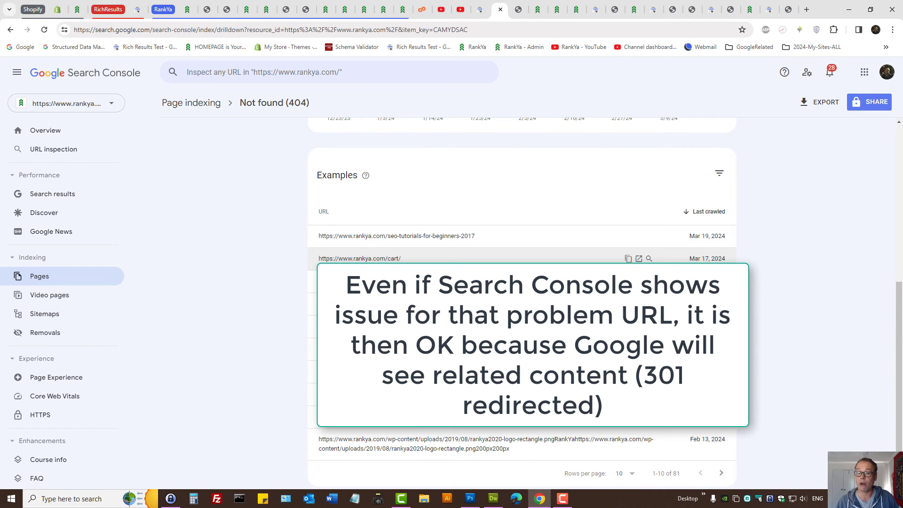
Open the es.arabicworld.club referring page from the URL inspection results
{"action": "left_click", "coordinate": [480, 9]}
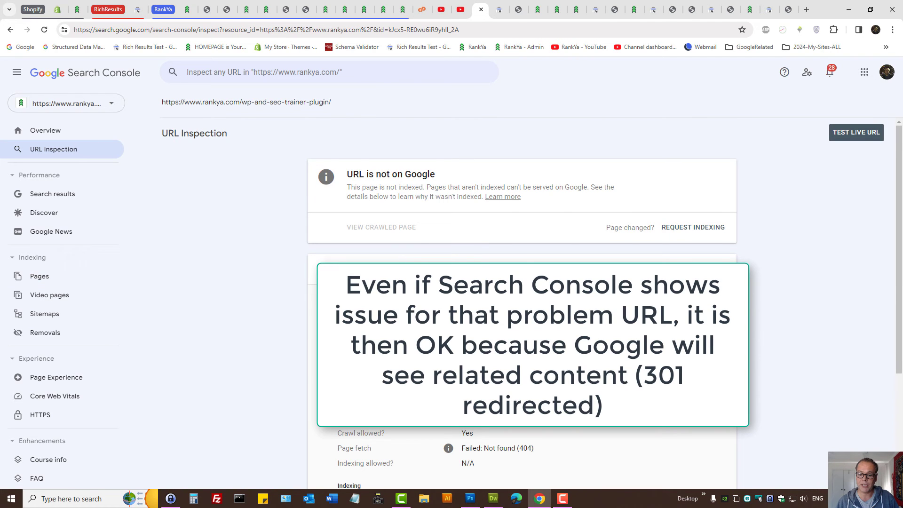
{"action": "right_click", "coordinate": [512, 342]}
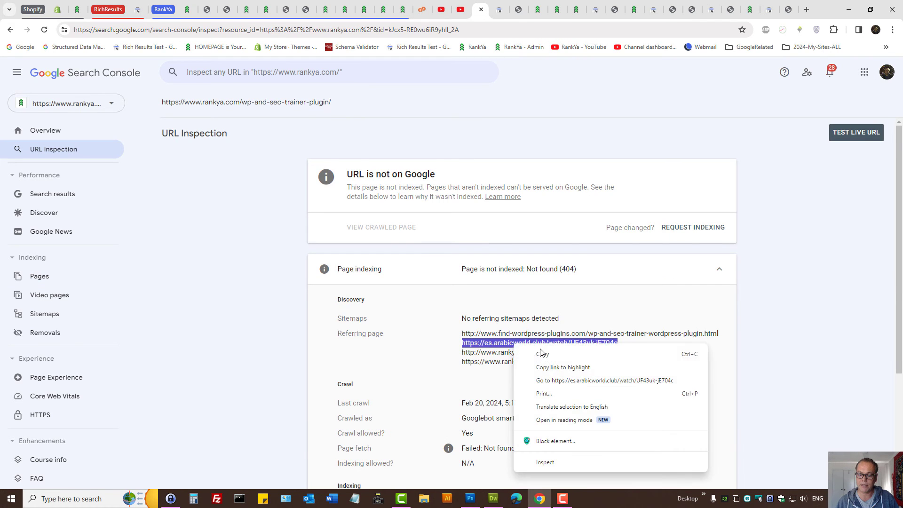
{"action": "left_click", "coordinate": [548, 380]}
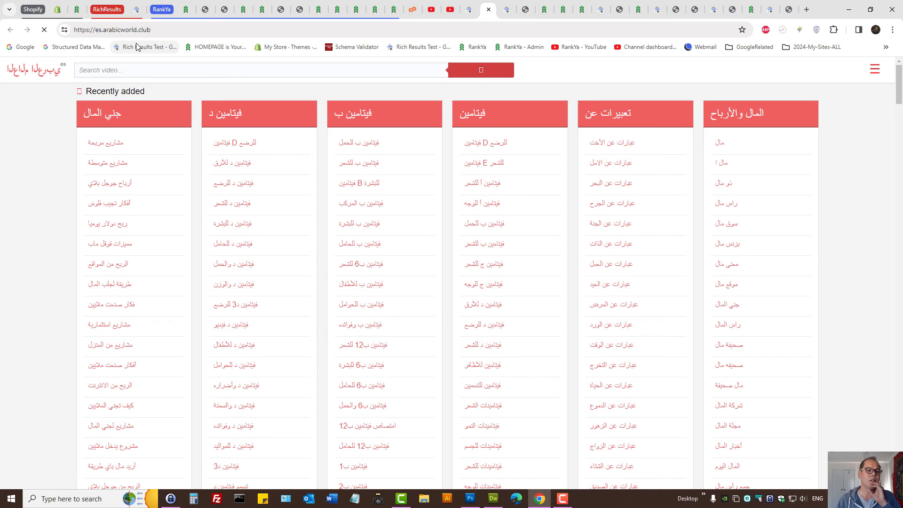
{"action": "scroll", "coordinate": [9, 262], "scroll_direction": "down", "scroll_amount": 5}
{"action": "scroll", "coordinate": [9, 262], "scroll_direction": "down", "scroll_amount": 5}
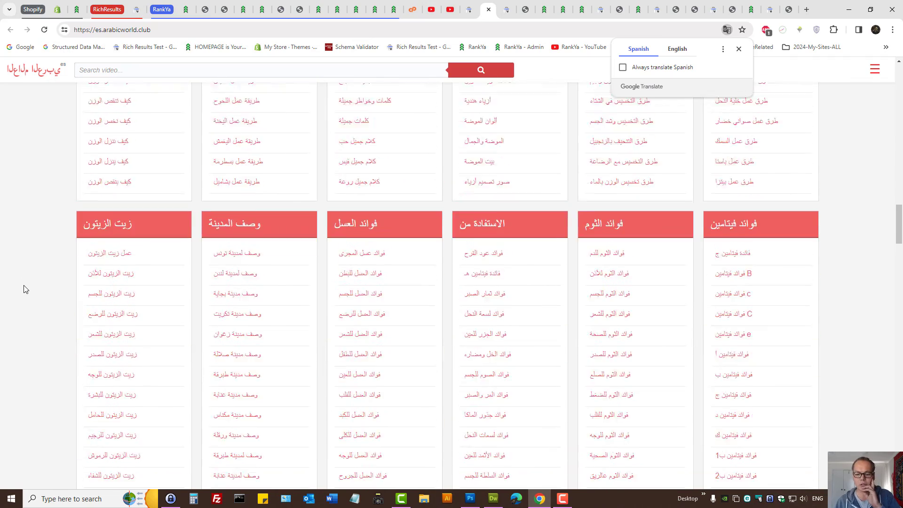
{"action": "scroll", "coordinate": [9, 263], "scroll_direction": "down", "scroll_amount": 5}
{"action": "scroll", "coordinate": [9, 263], "scroll_direction": "down", "scroll_amount": 5}
{"action": "scroll", "coordinate": [29, 297], "scroll_direction": "down", "scroll_amount": 5}
{"action": "scroll", "coordinate": [30, 297], "scroll_direction": "down", "scroll_amount": 4}
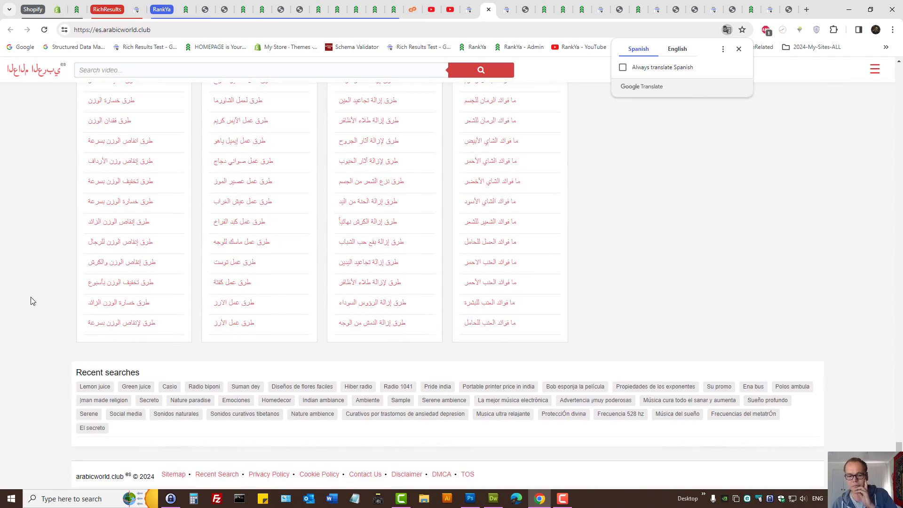
{"action": "scroll", "coordinate": [33, 307], "scroll_direction": "up", "scroll_amount": 15}
{"action": "scroll", "coordinate": [33, 307], "scroll_direction": "up", "scroll_amount": 2}
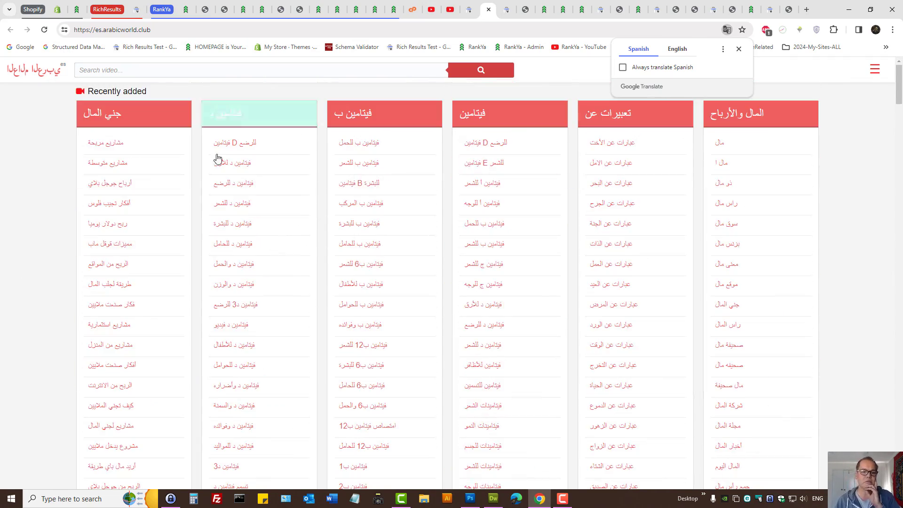
{"action": "scroll", "coordinate": [10, 170], "scroll_direction": "down", "scroll_amount": 5}
{"action": "scroll", "coordinate": [25, 282], "scroll_direction": "down", "scroll_amount": 5}
{"action": "scroll", "coordinate": [25, 293], "scroll_direction": "down", "scroll_amount": 6}
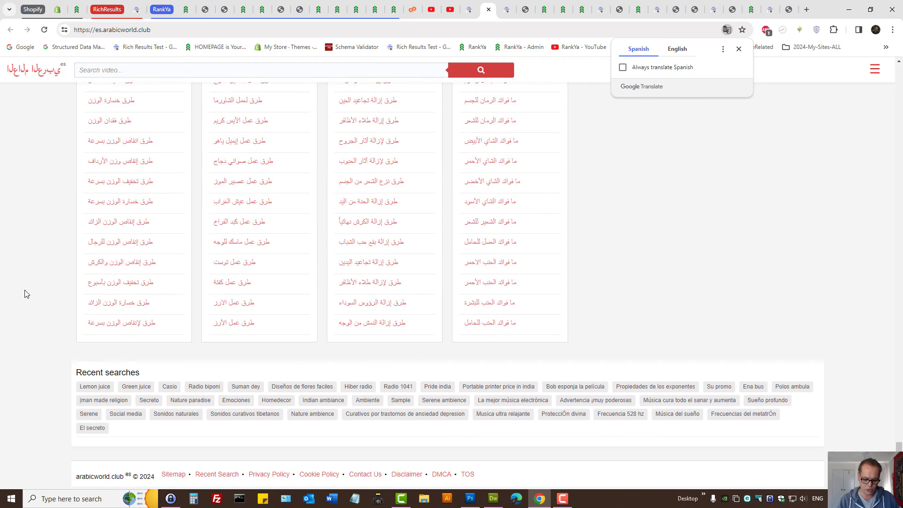
View the es.arabicworld.club homepage's HTML source with Ctrl+U
{"action": "key", "text": "ctrl+u"}
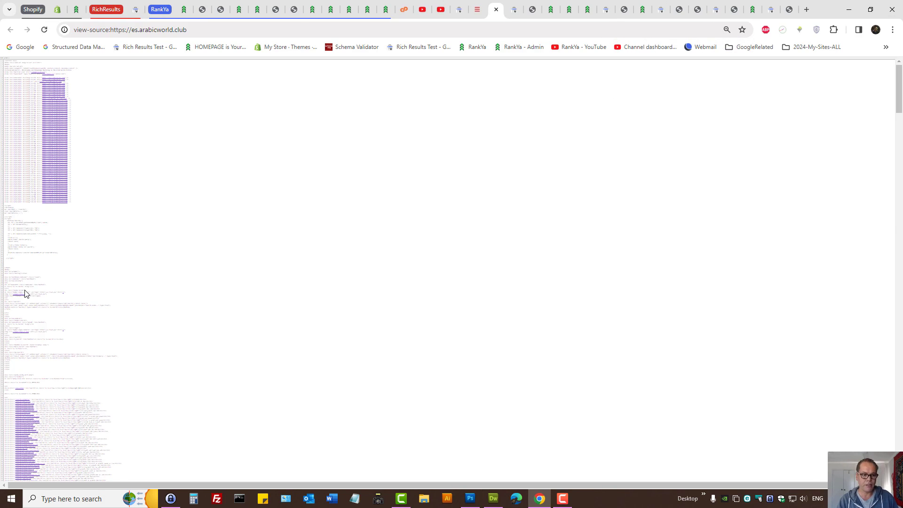
Reset the source view zoom to 100% and search it for 'rankya'
{"action": "left_click", "coordinate": [728, 29]}
{"action": "left_click", "coordinate": [731, 50]}
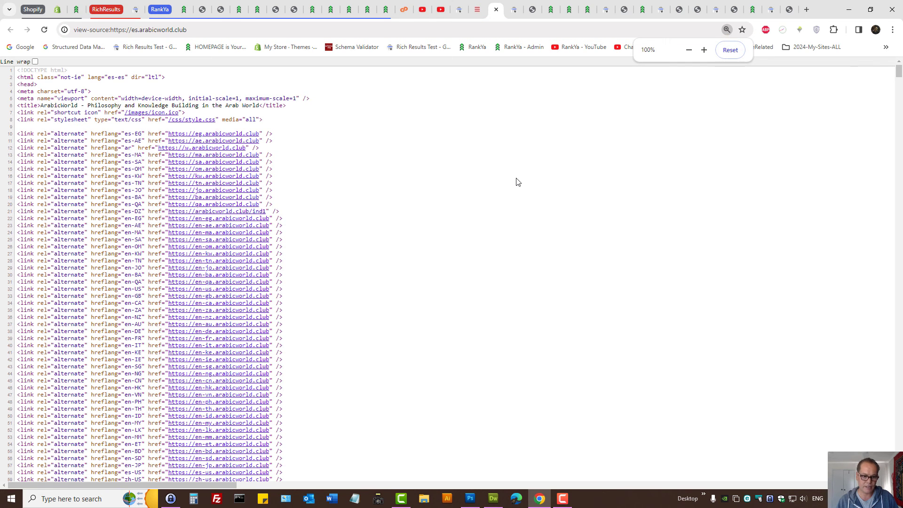
{"action": "key", "text": "ctrl+f"}
{"action": "type", "text": "rankya"}
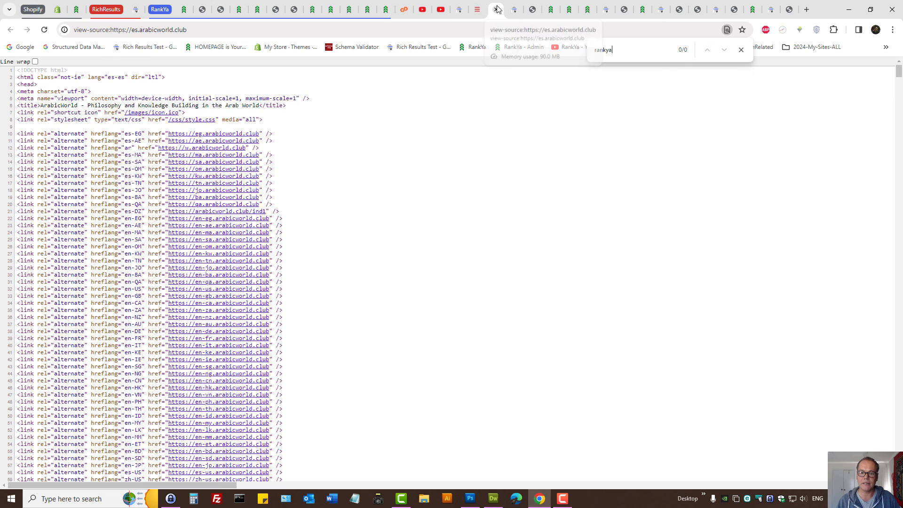
Select the four referring page URLs, including the rankya.com trainer-plugin one, in URL inspection
{"action": "left_click", "coordinate": [479, 9]}
{"action": "left_click", "coordinate": [467, 9]}
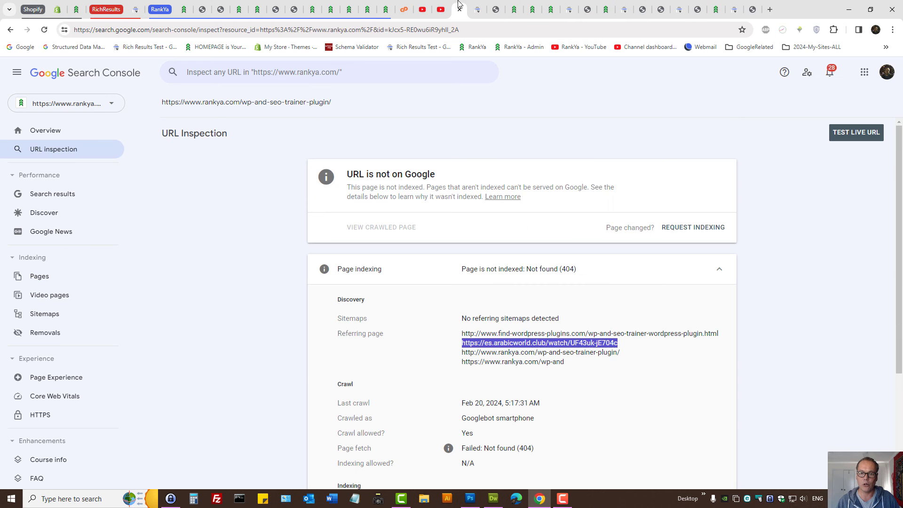
{"action": "triple_click", "coordinate": [555, 352]}
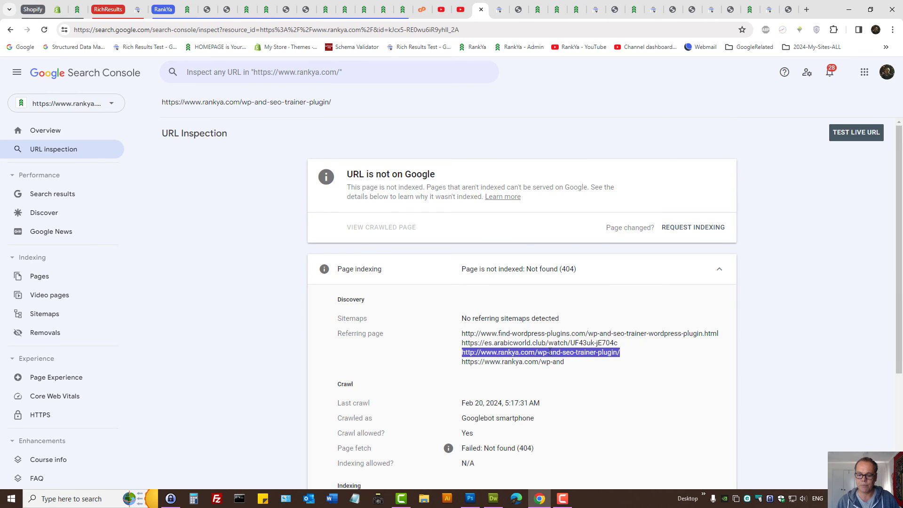
{"action": "right_click", "coordinate": [550, 352]}
{"action": "left_click", "coordinate": [529, 344]}
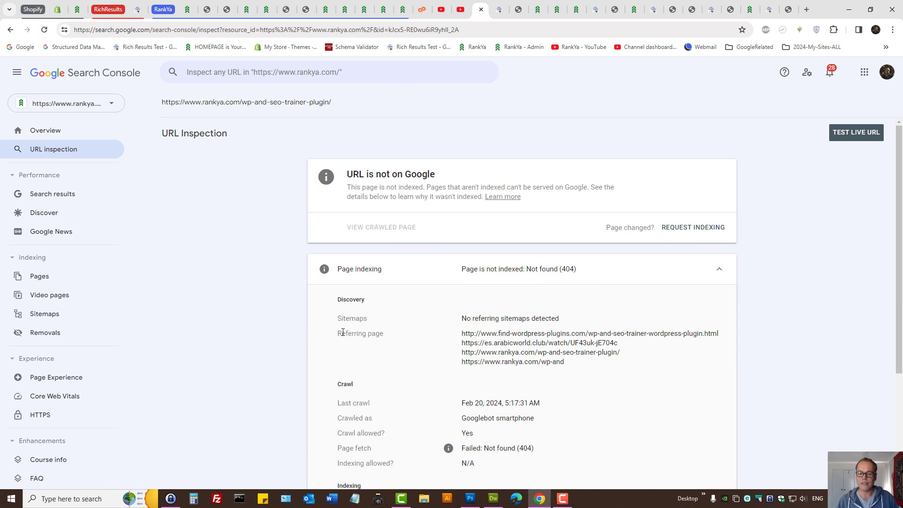
{"action": "left_click_drag", "start_coordinate": [337, 333], "coordinate": [574, 368]}
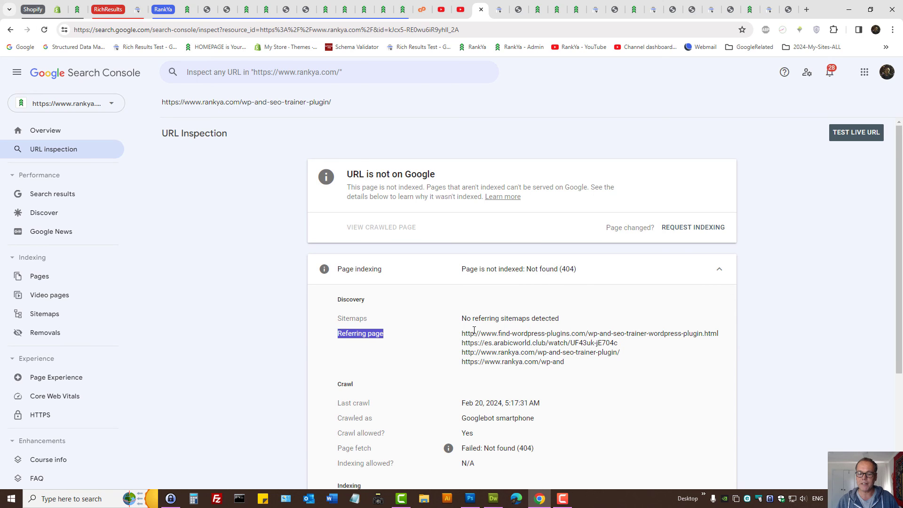
{"action": "left_click", "coordinate": [575, 368]}
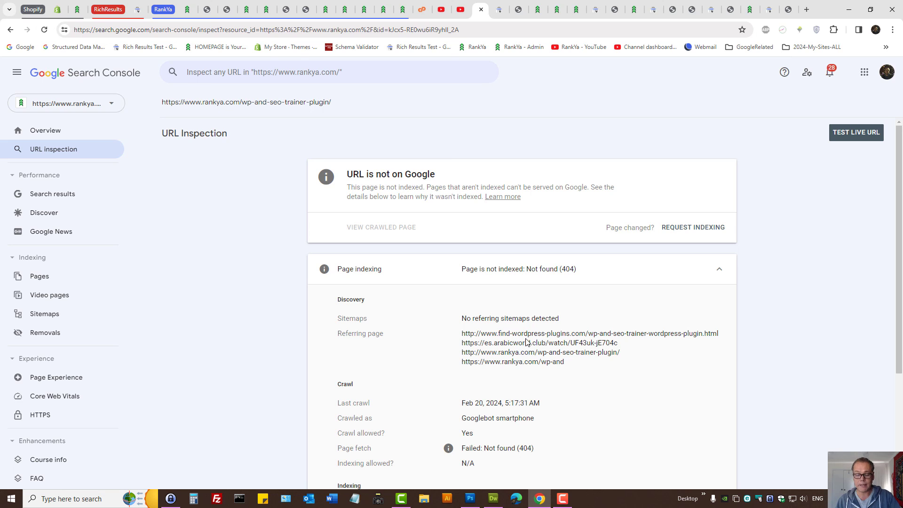
Review the Yoast article and the 77-redirect list, then return to the 404 examples
{"action": "left_click", "coordinate": [365, 10]}
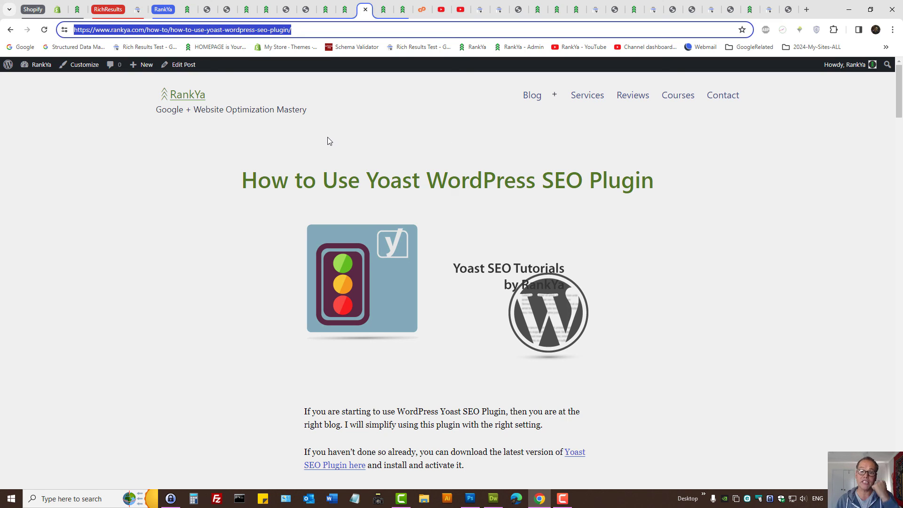
{"action": "left_click", "coordinate": [308, 9]}
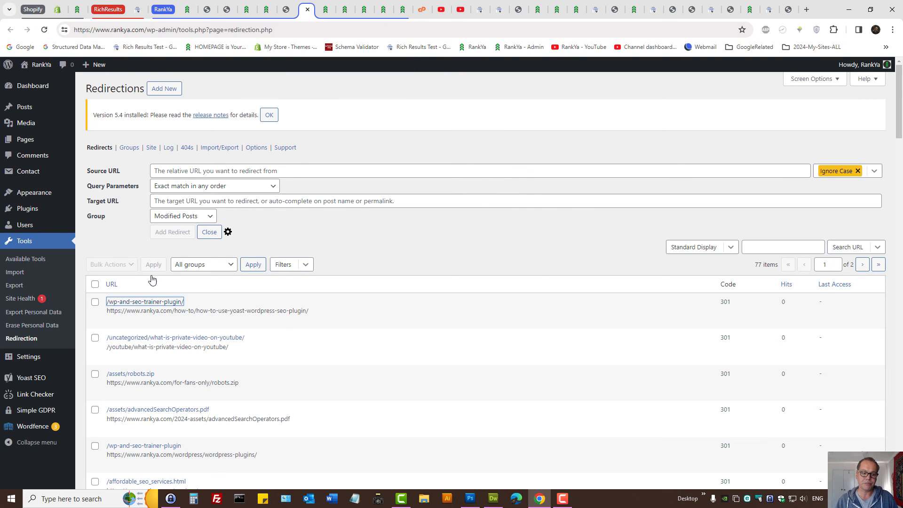
{"action": "mouse_move", "coordinate": [198, 303]}
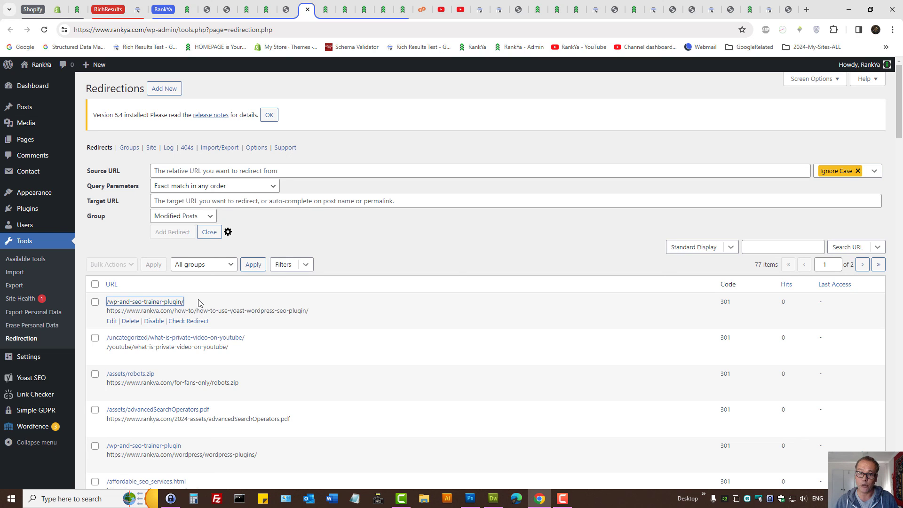
{"action": "left_click", "coordinate": [480, 9]}
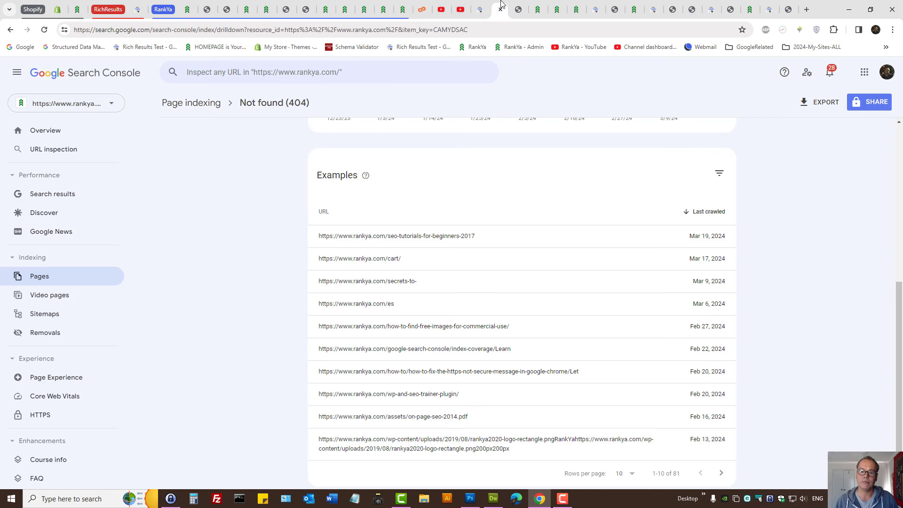